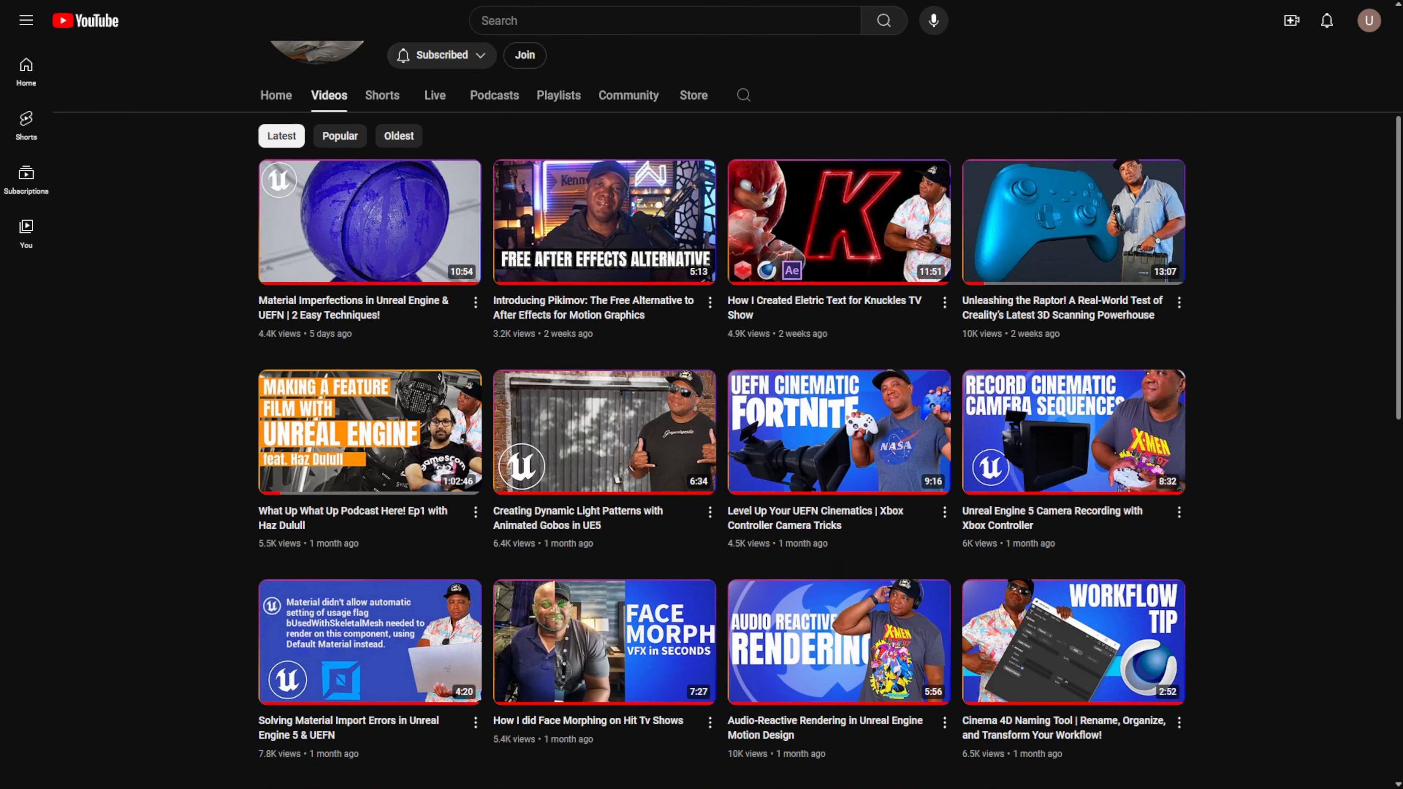
scroll(702, 431, down, 7)
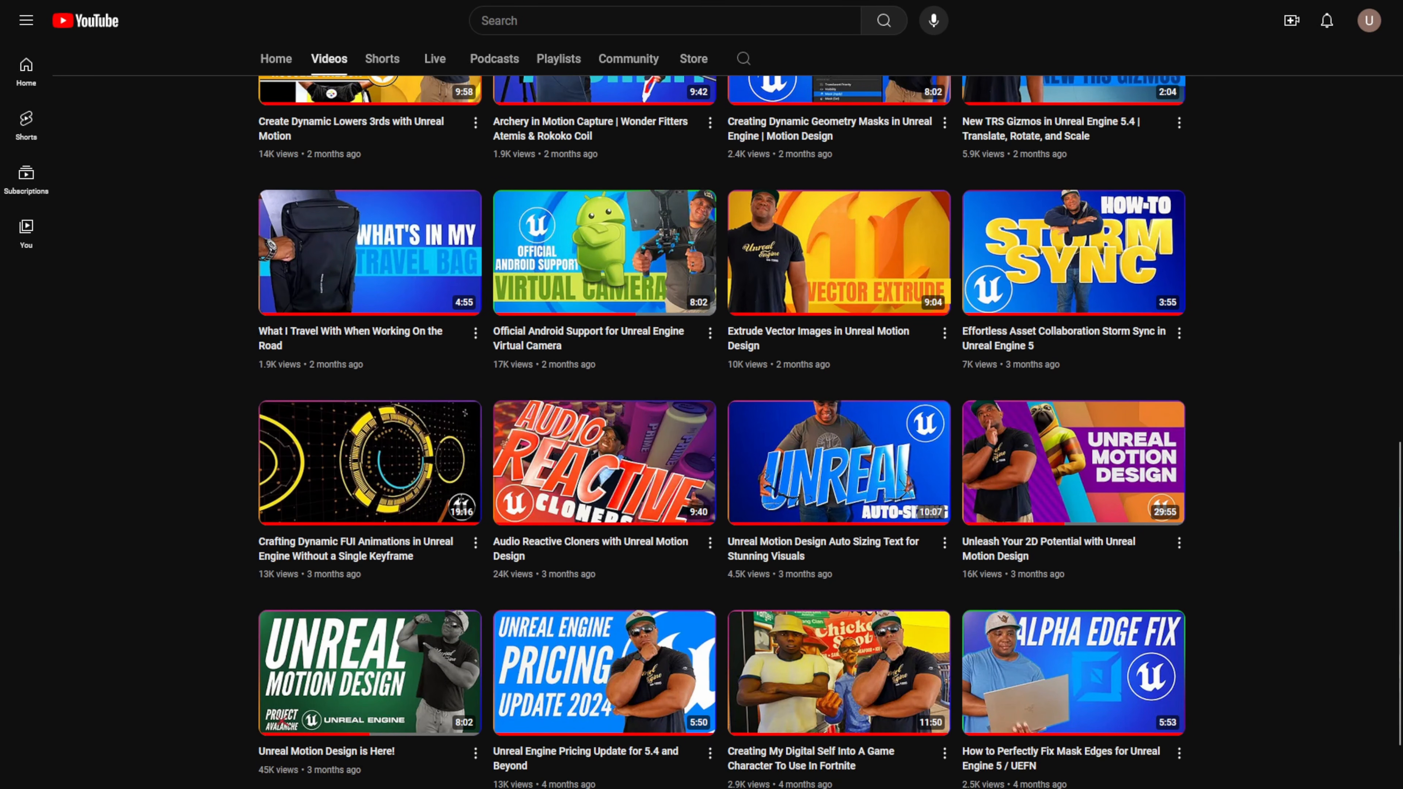
scroll(436, 610, down, 1)
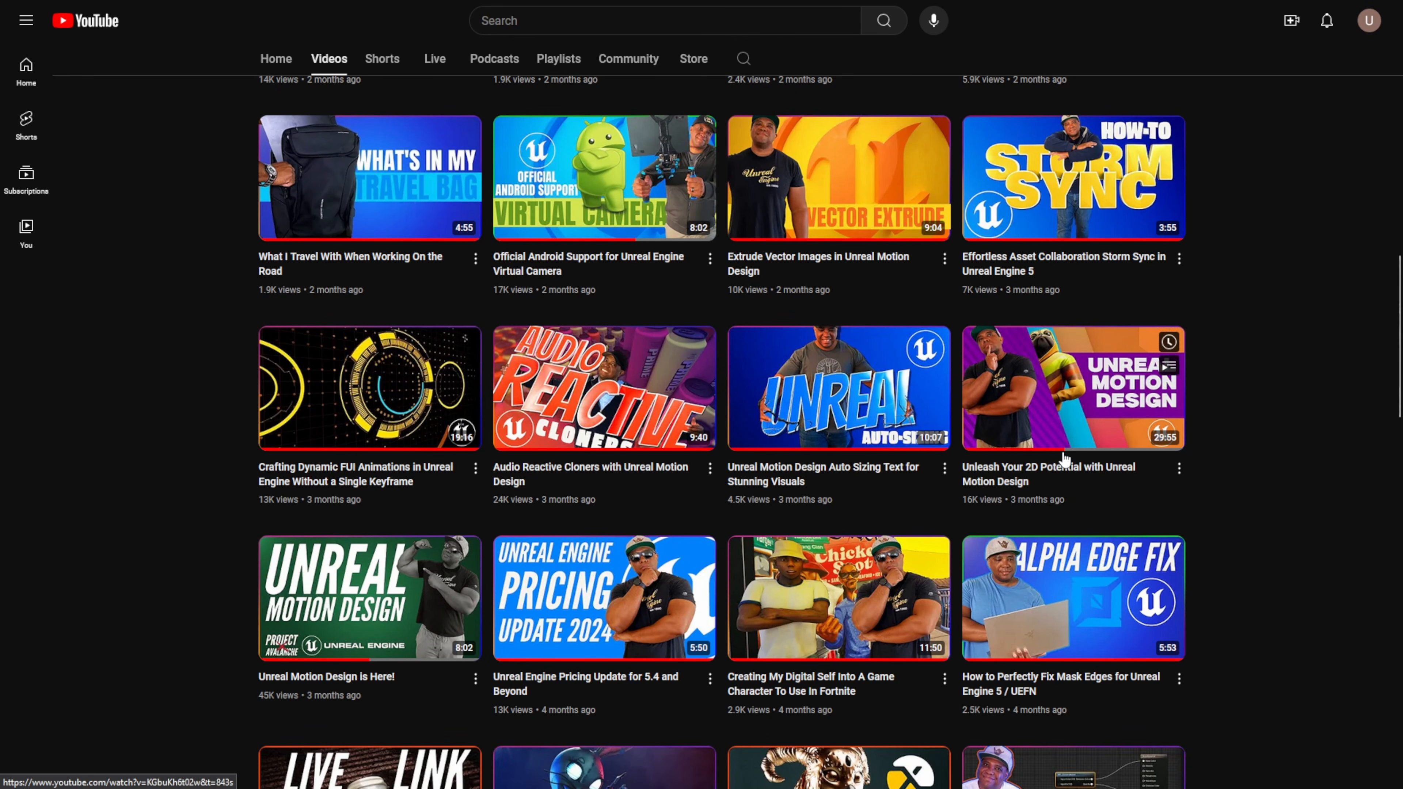
mouse_move(1047, 477)
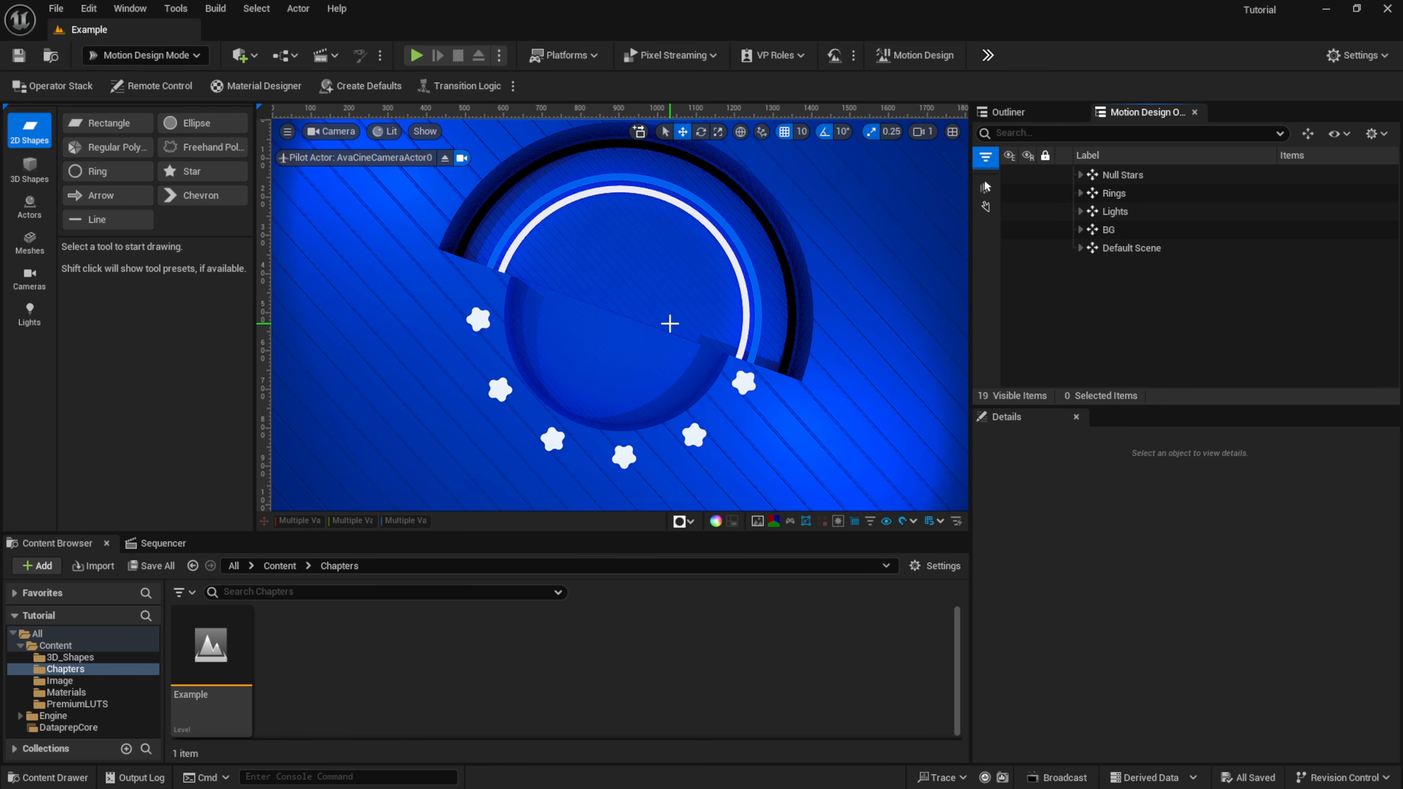
click(196, 61)
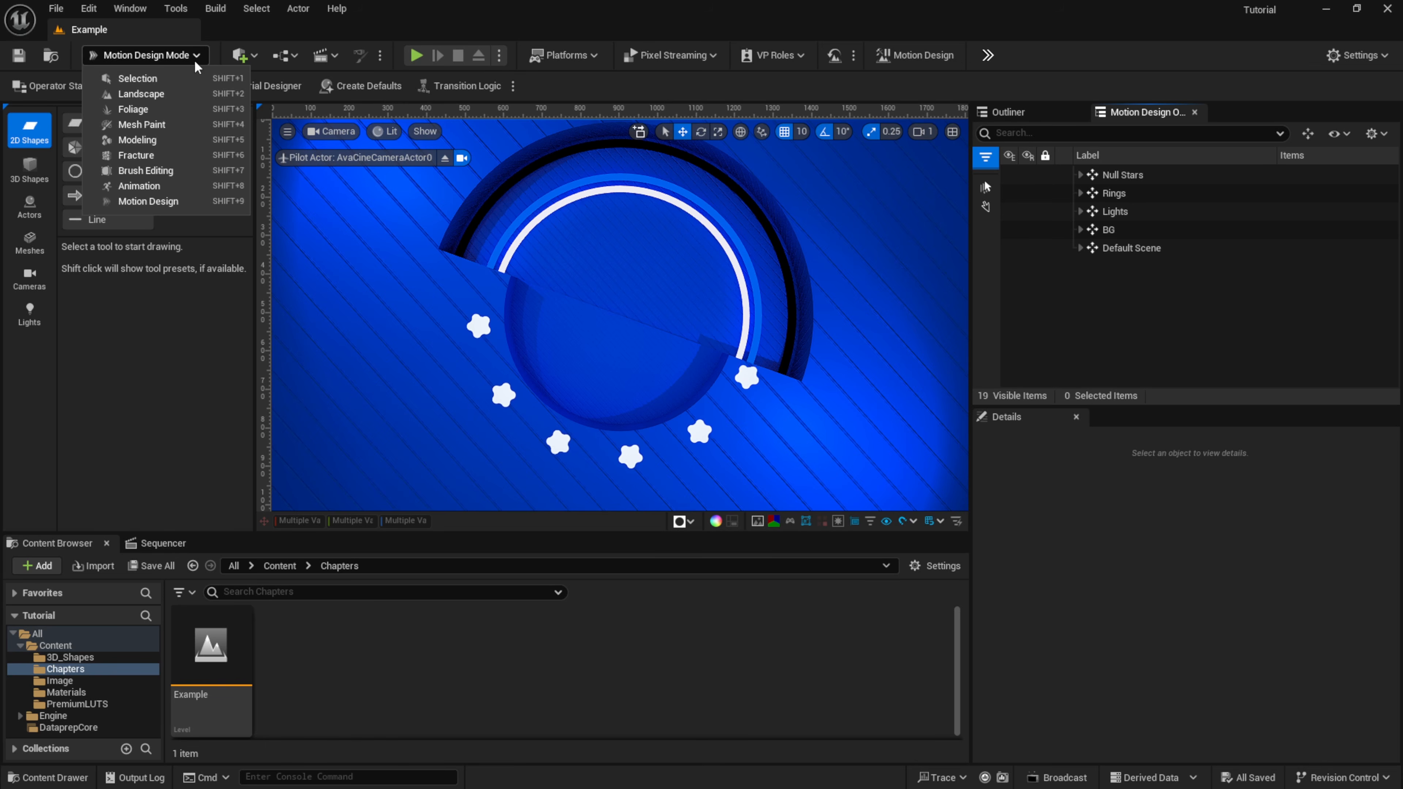
click(208, 377)
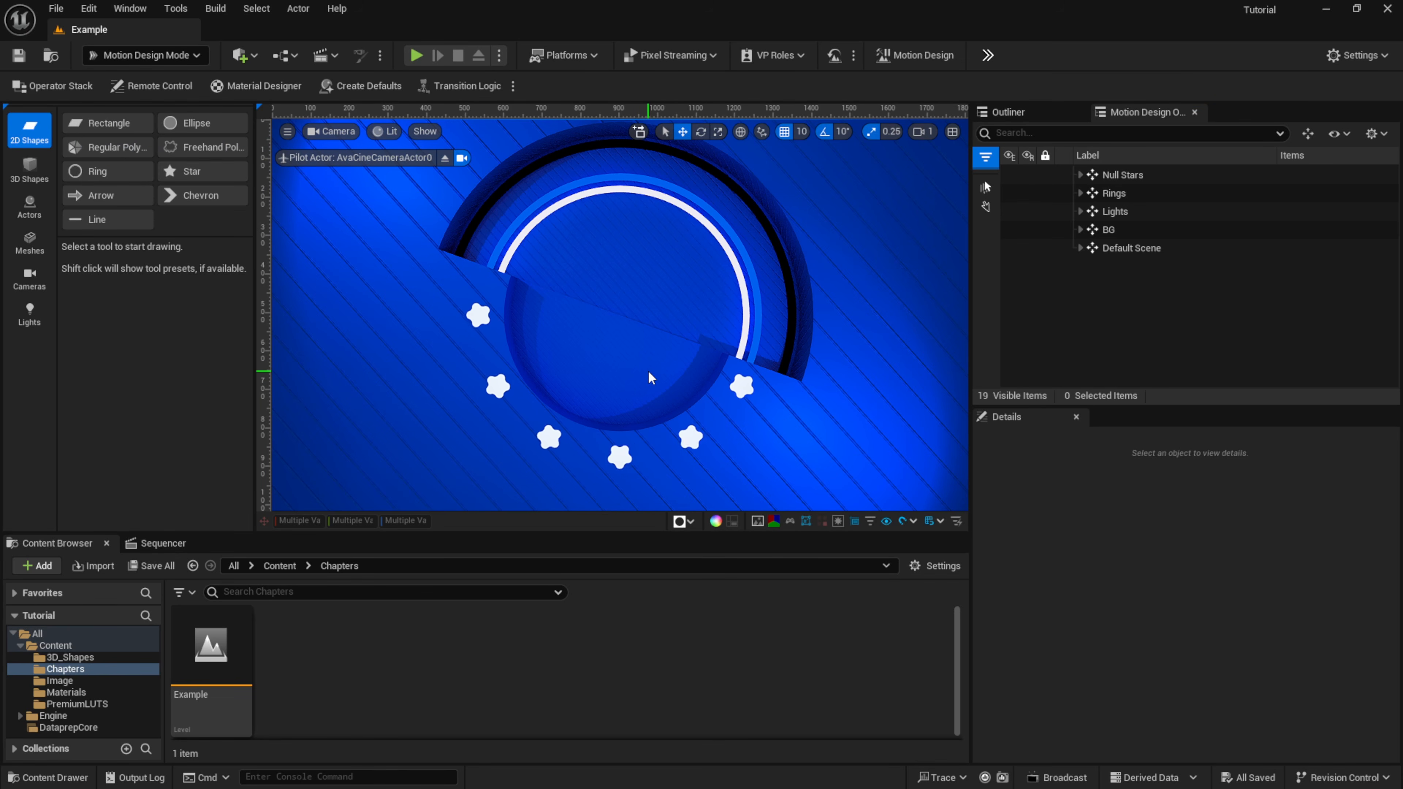
Step: Create a new level named Tutorial in the Chapters folder and open it
right_click(314, 671)
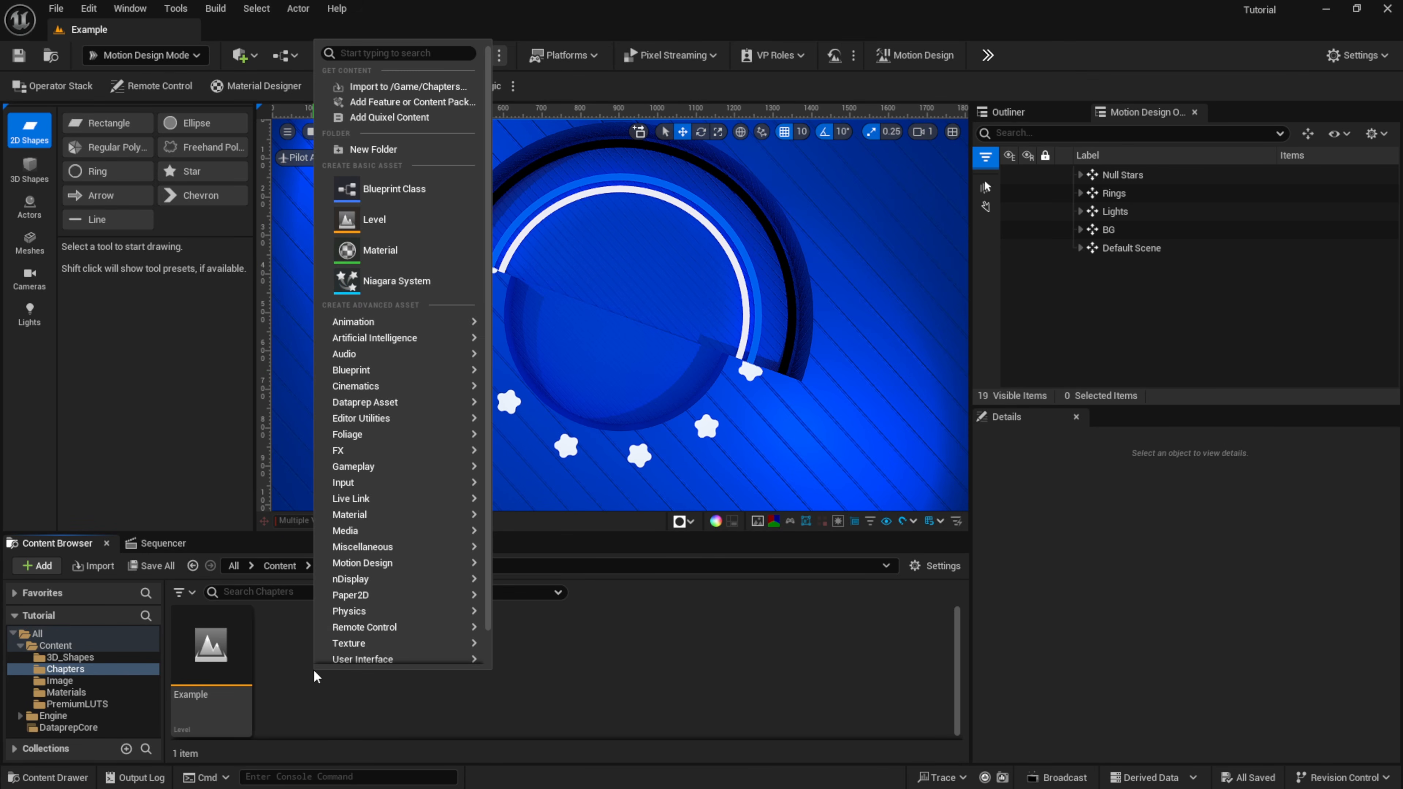
right_click(349, 695)
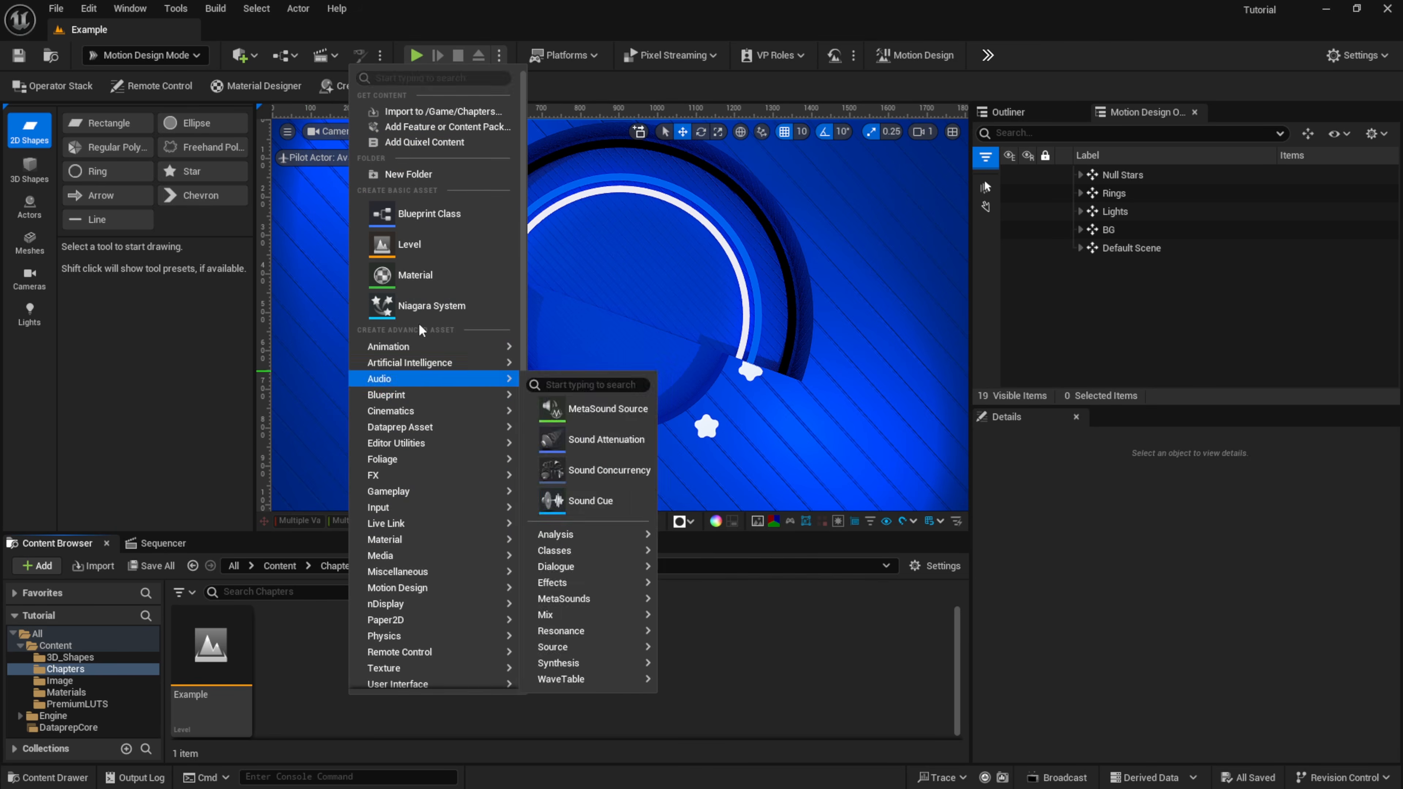
click(409, 245)
text(Tutorial)
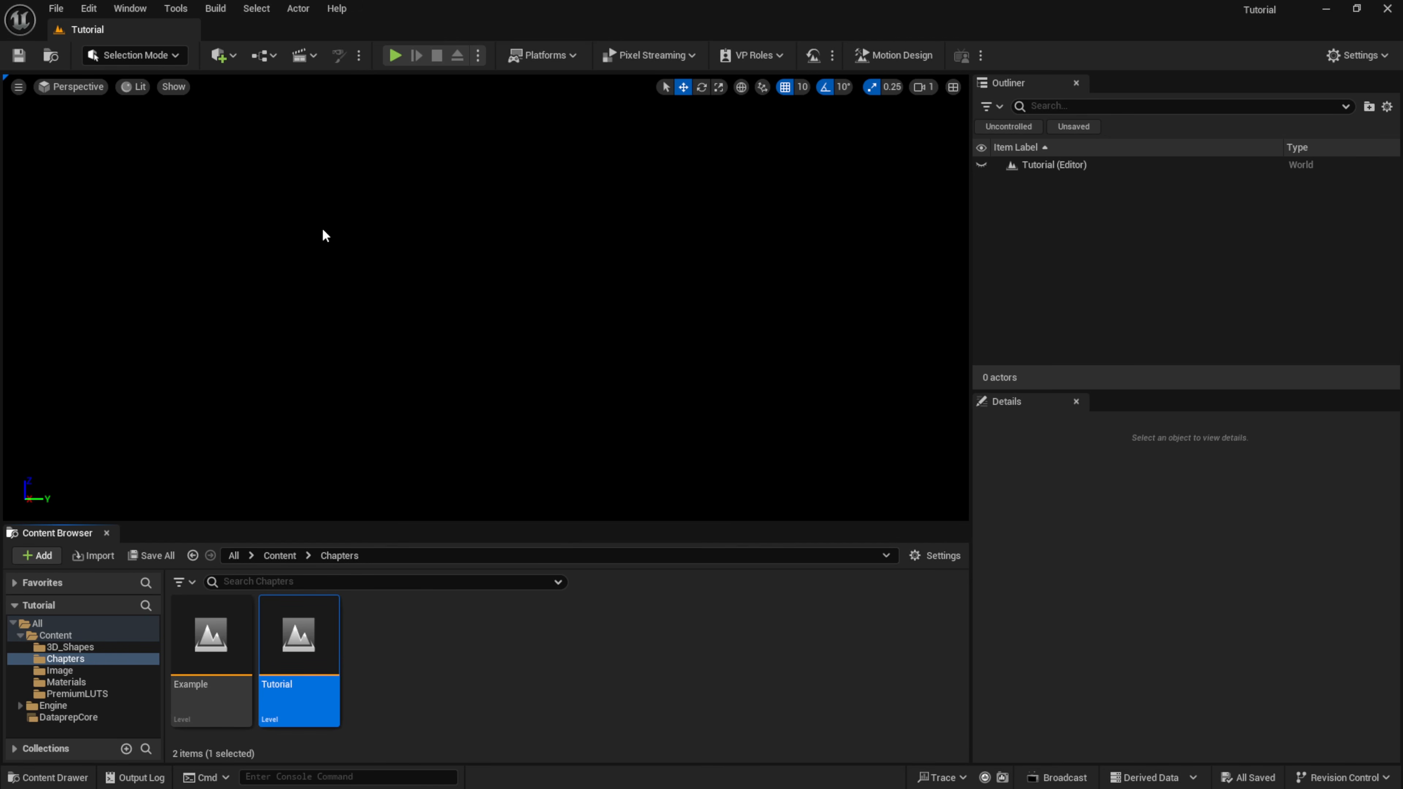
Step: Switch the editor to Motion Design mode and activate the Motion Design interface for the Tutorial level
click(180, 52)
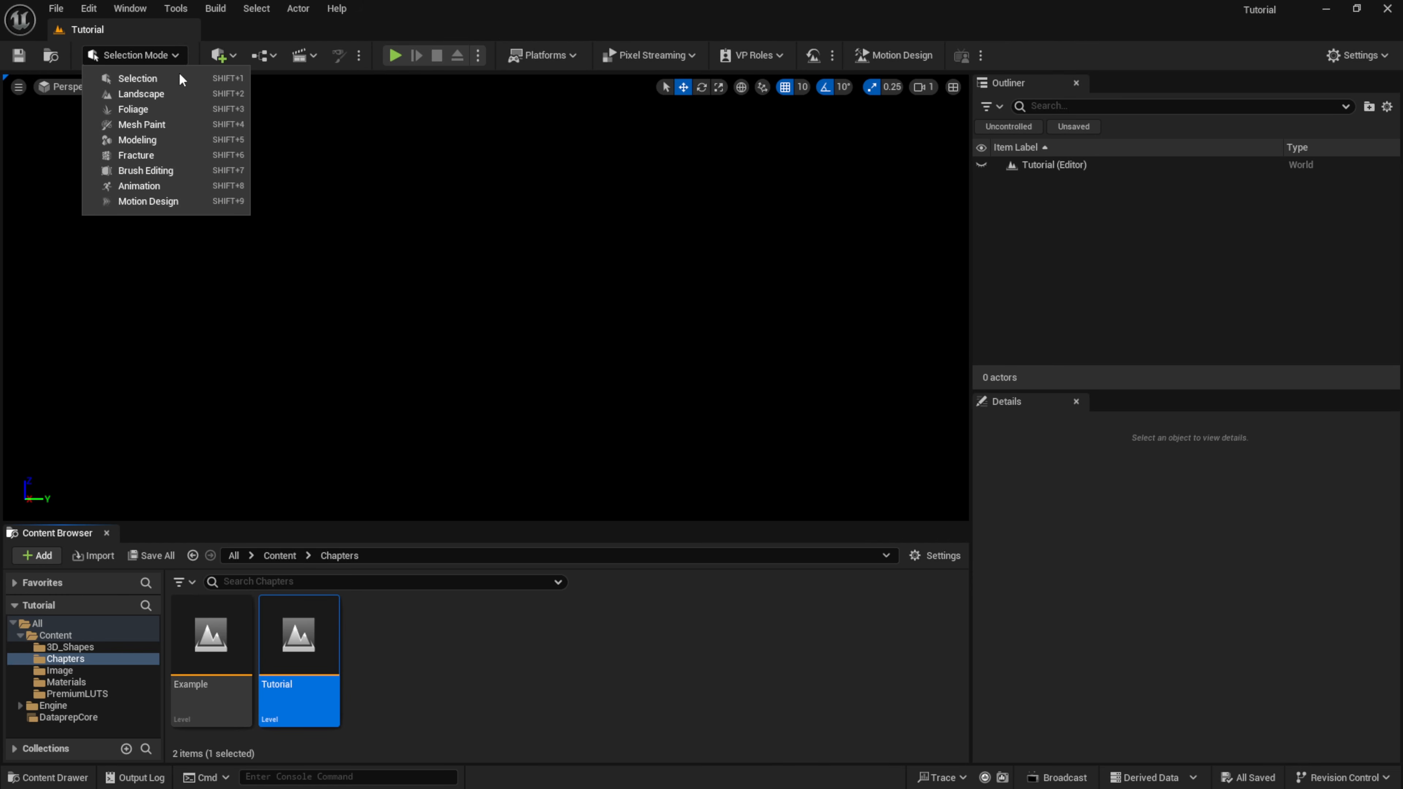
click(176, 203)
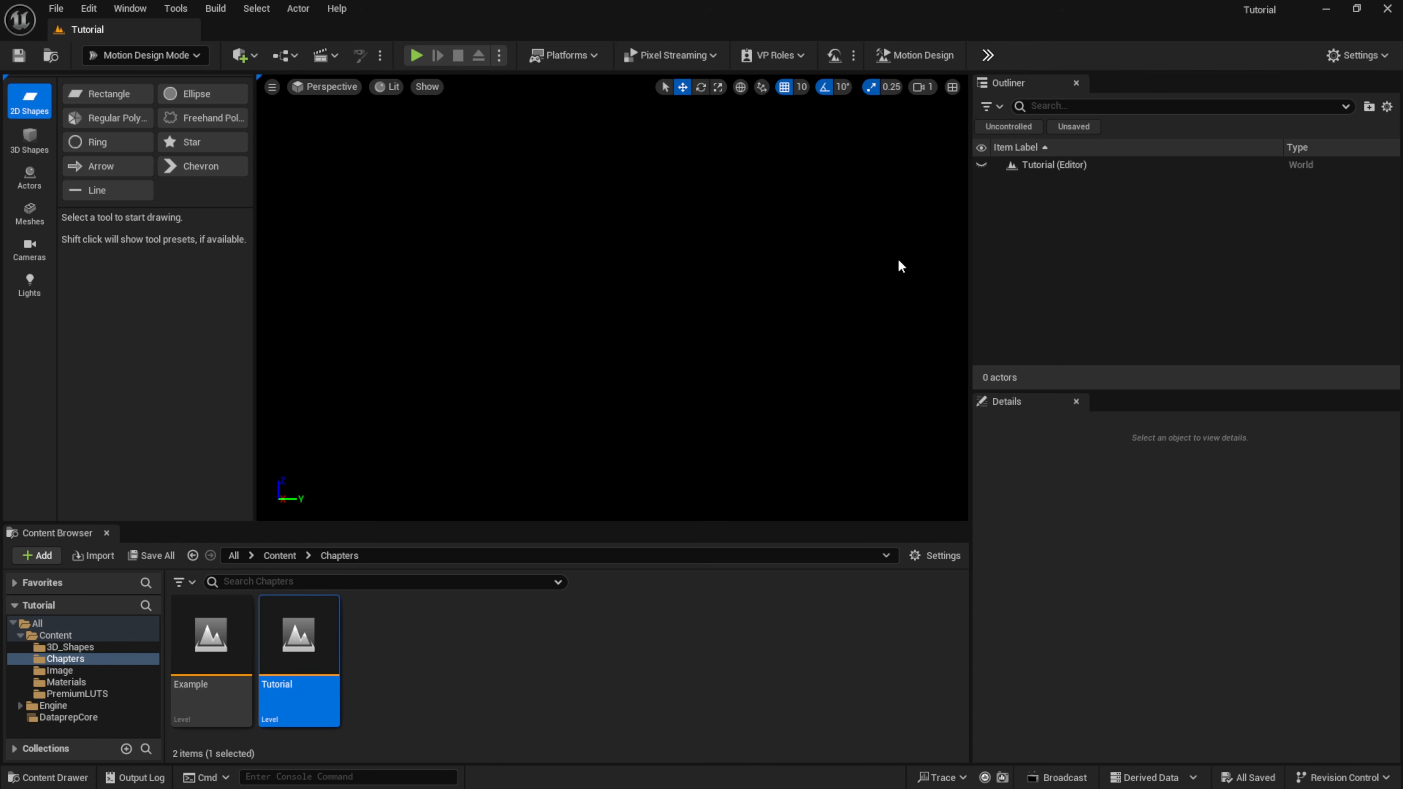
click(923, 56)
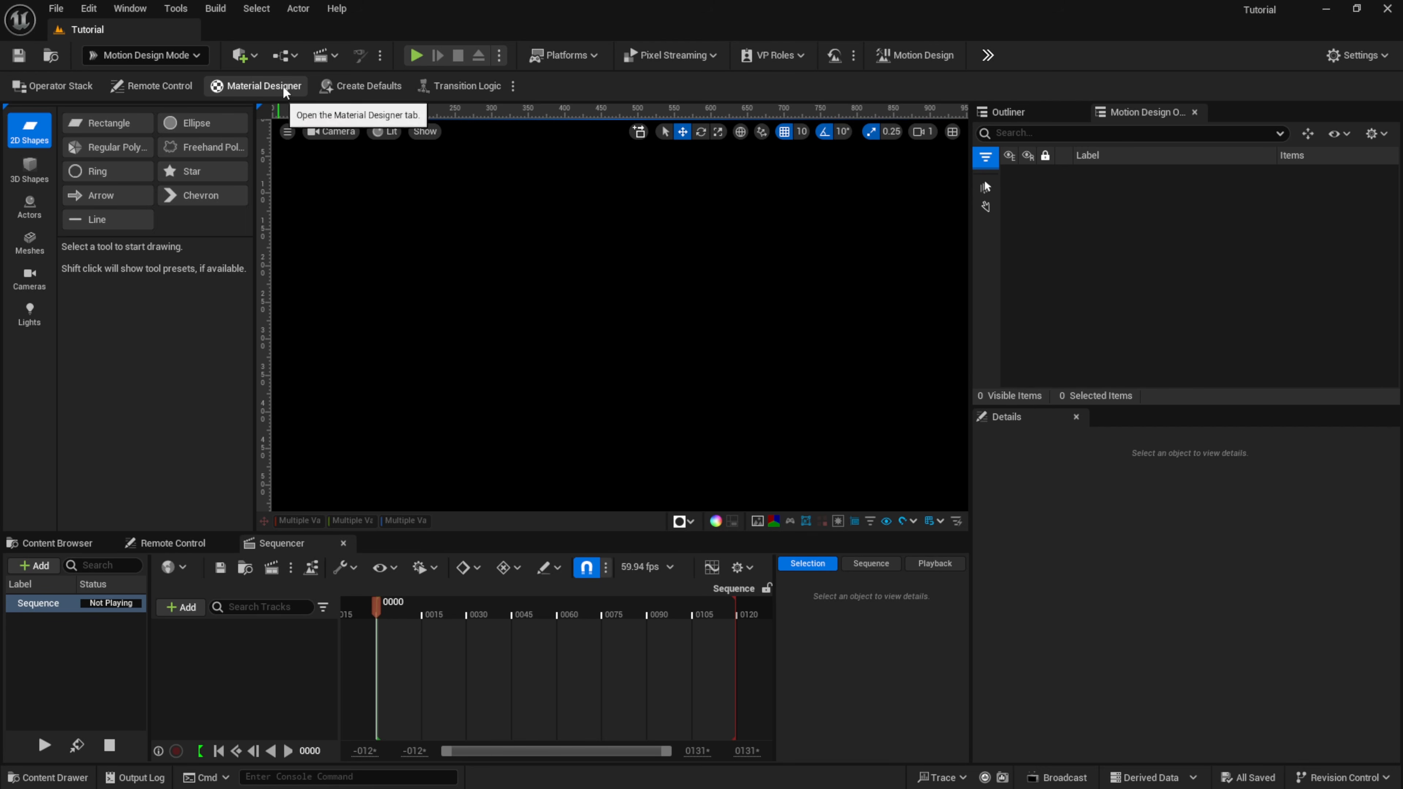
Step: Spawn all the default scene actors and expand the Default Scene group to show its camera, post process volume and lights
click(374, 88)
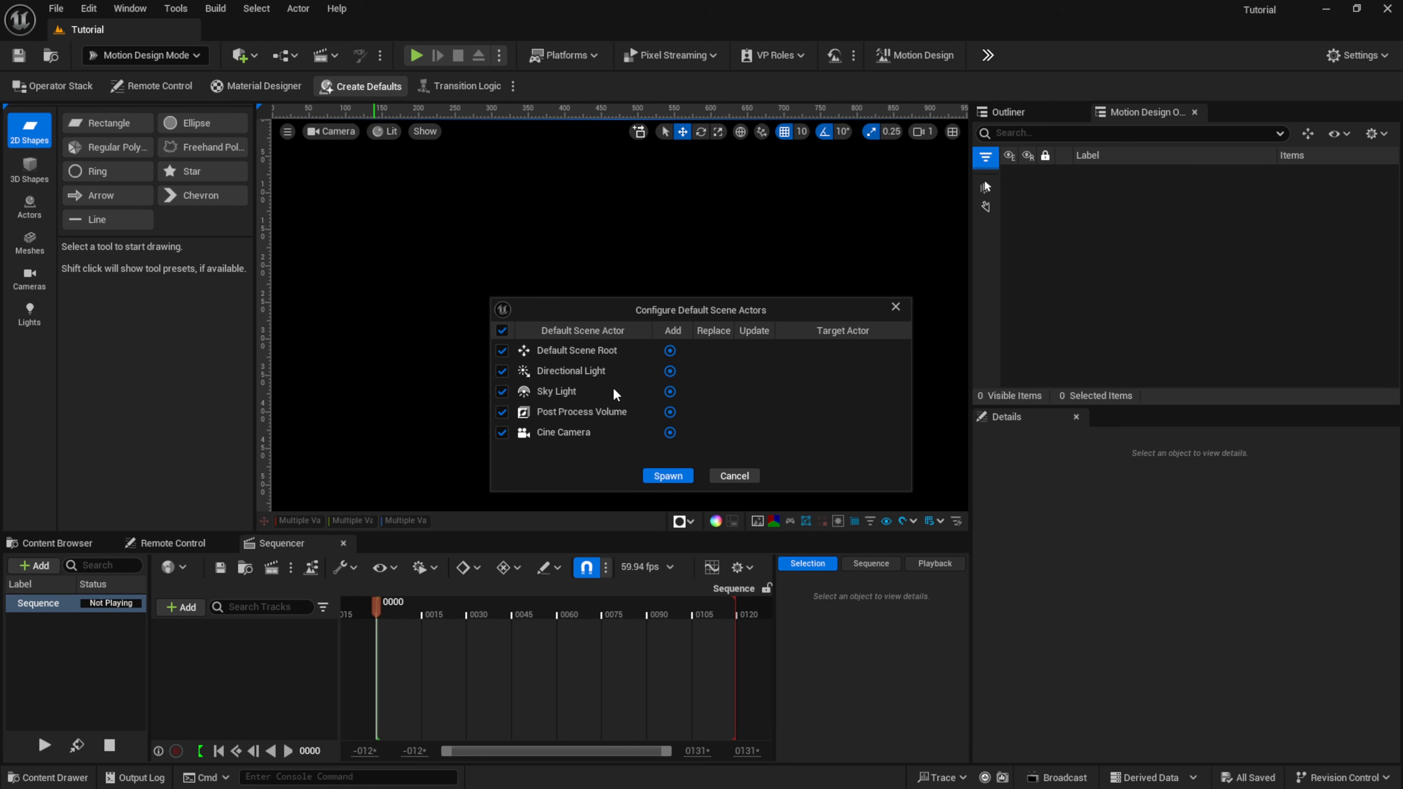
click(668, 476)
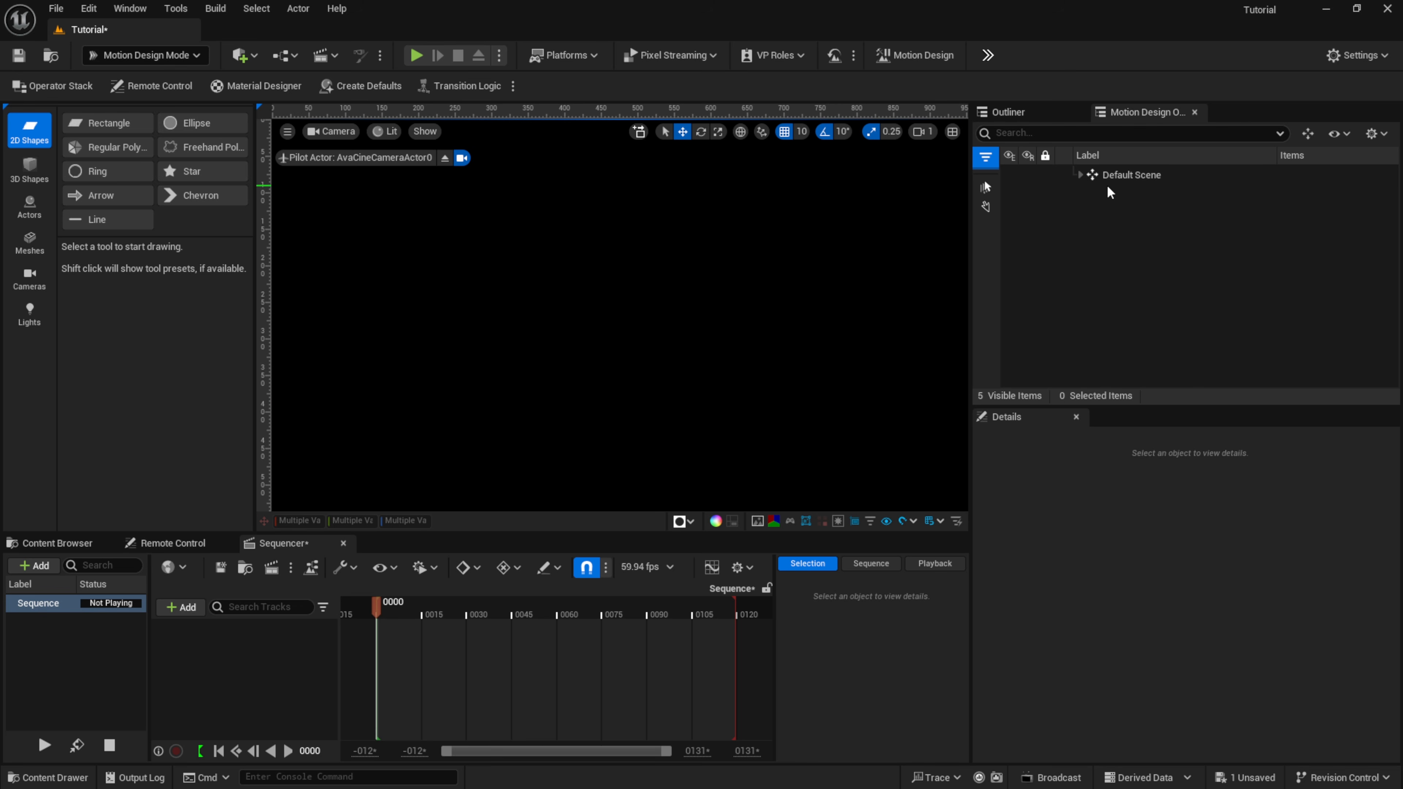
click(1081, 175)
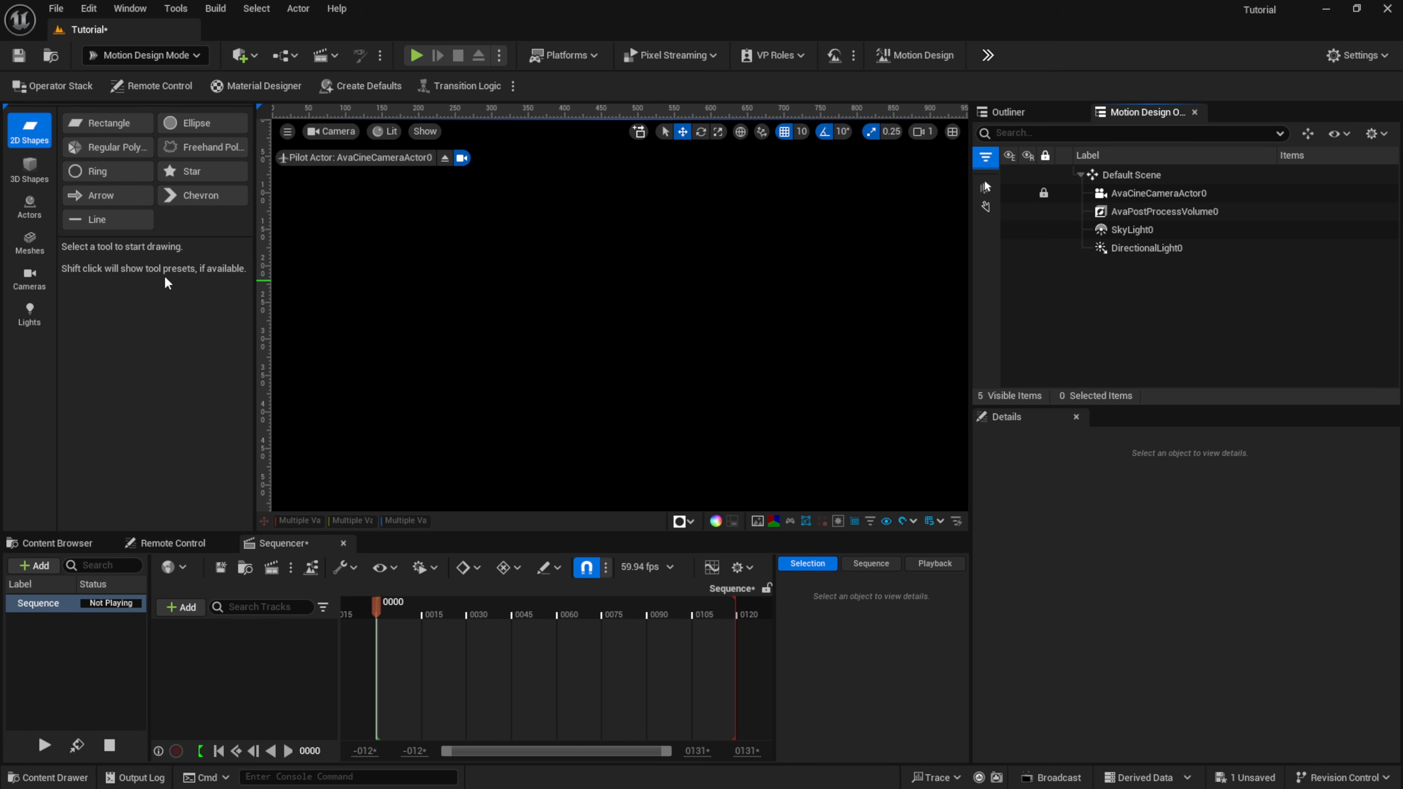
Step: Add a default 3D cube in the middle of the scene and stretch it to fill the camera view
click(30, 169)
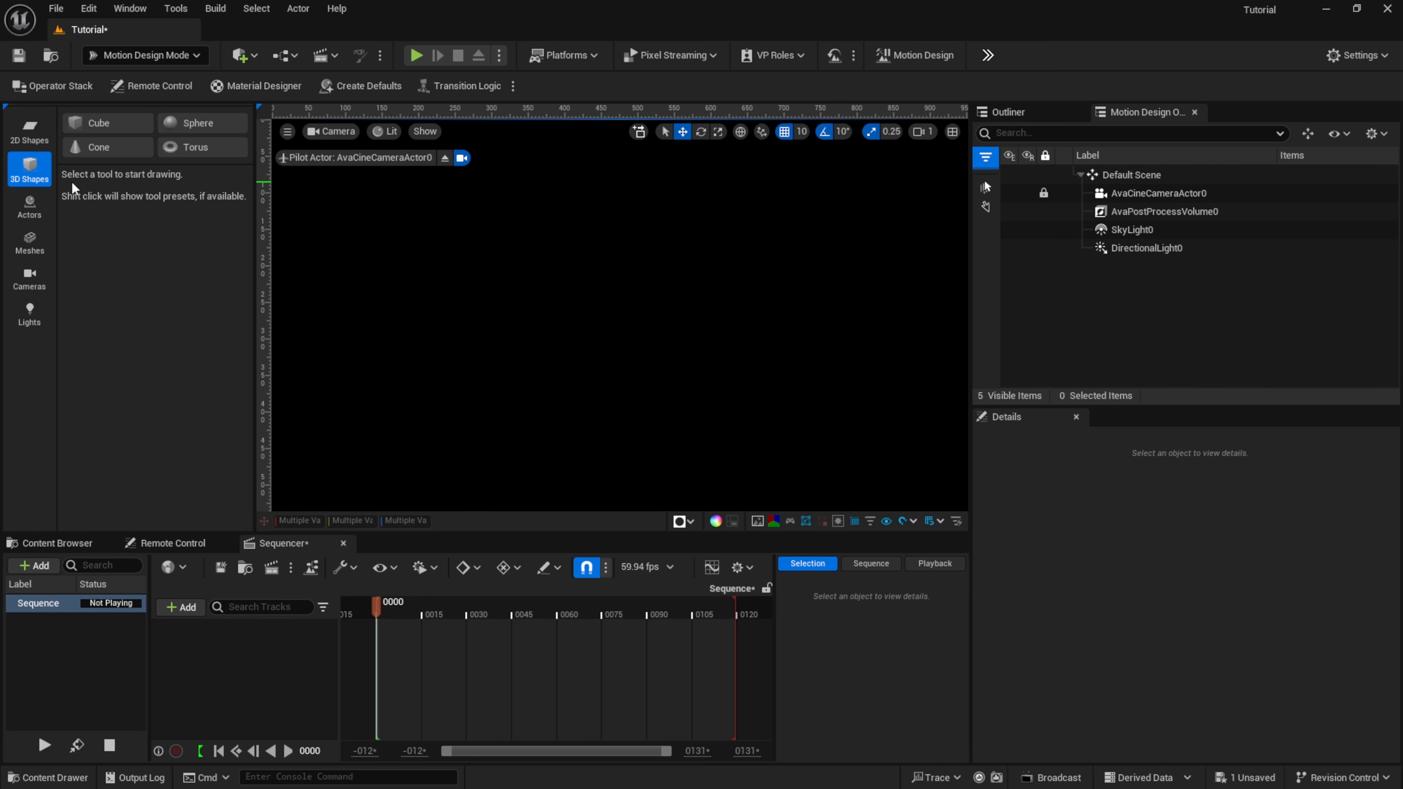
click(114, 123)
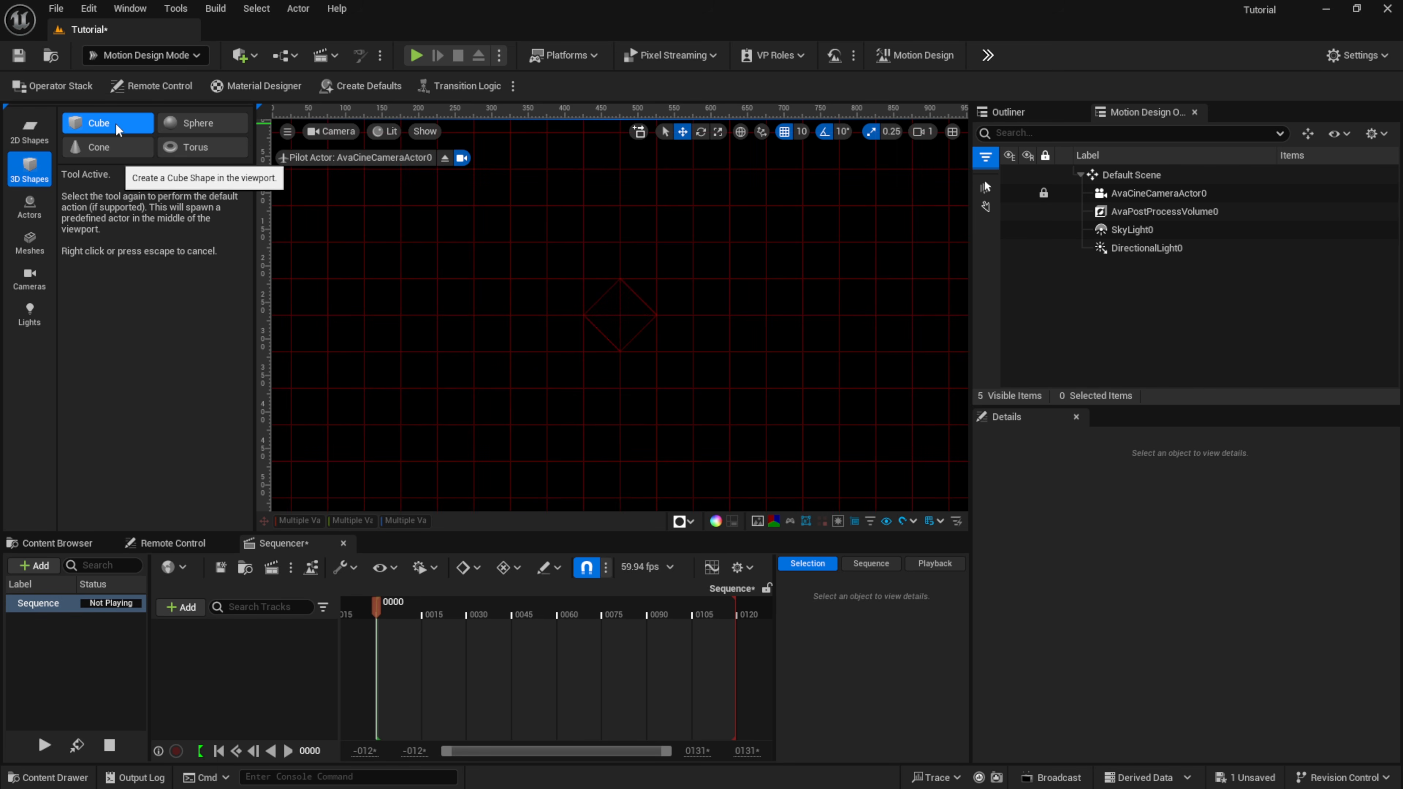
click(114, 123)
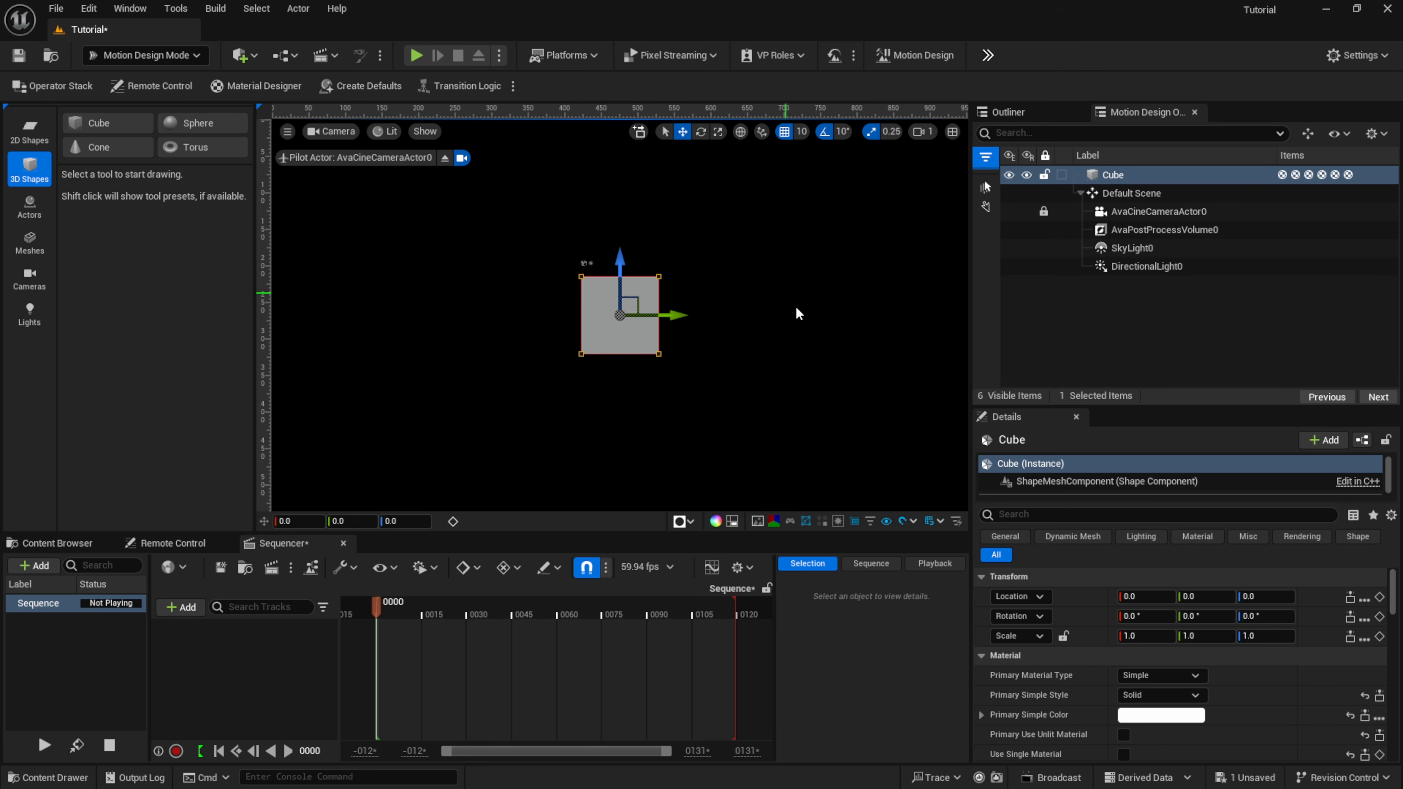
click(733, 521)
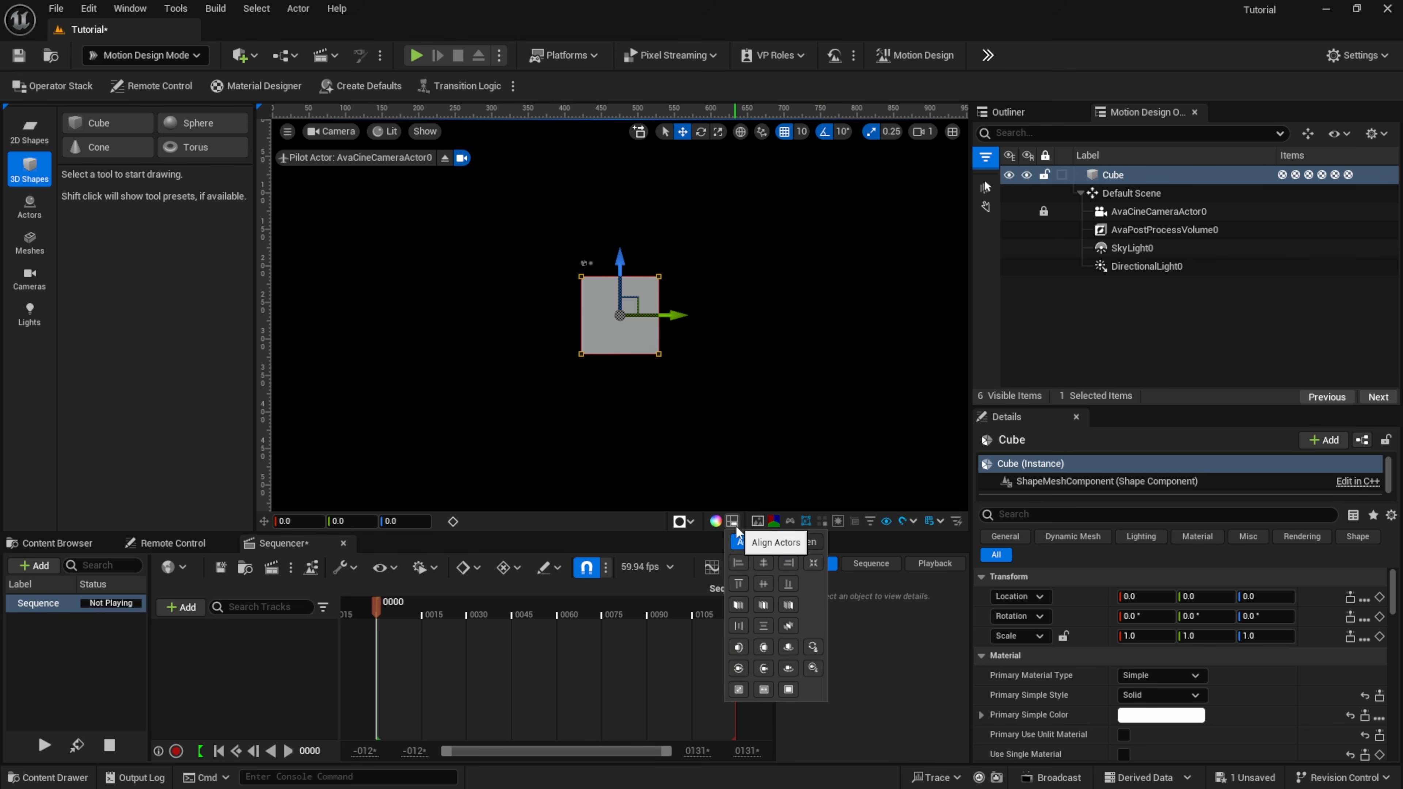
click(789, 690)
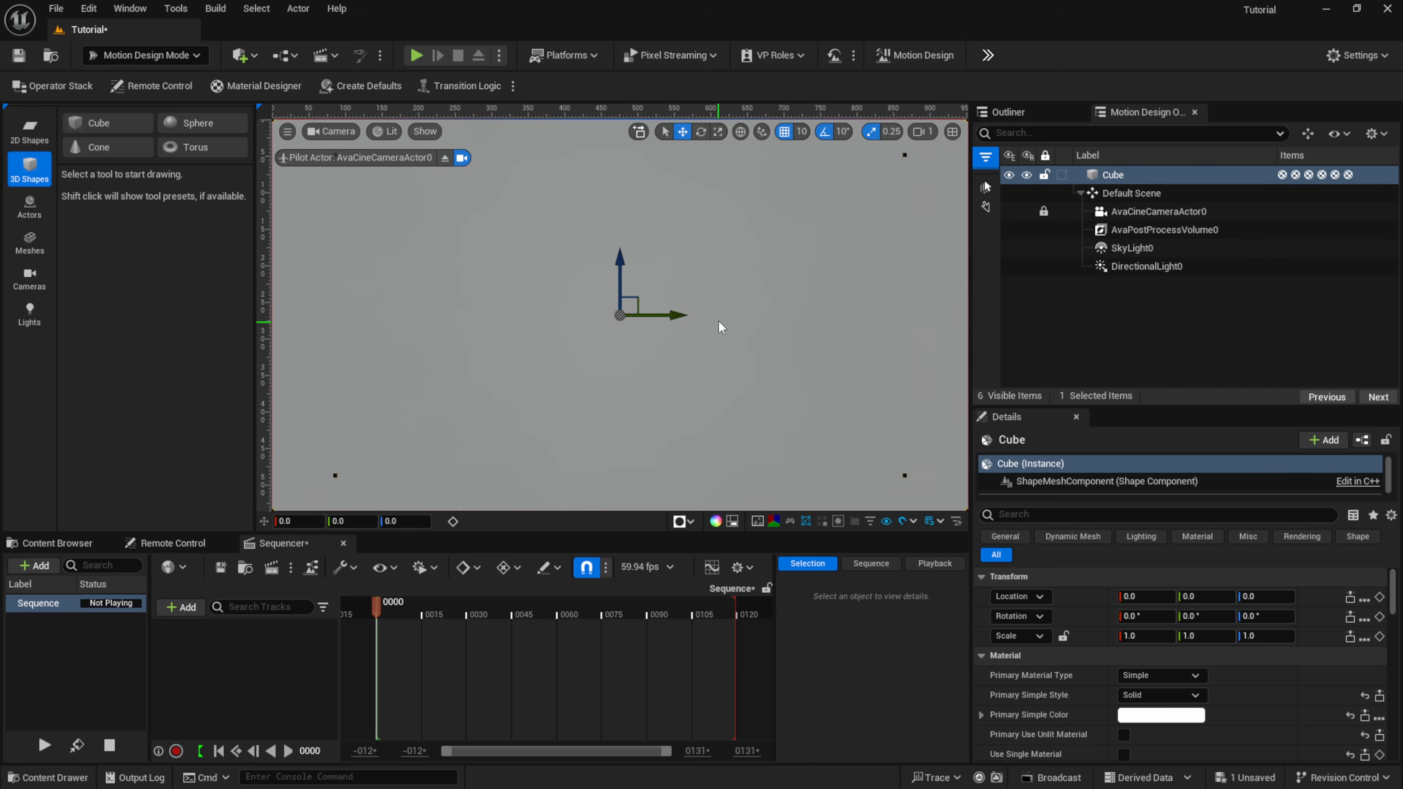
Step: Set the cube's primary simple color to a bright blue, hex sRGB 007CFFFF
drag(1107, 407, 1107, 313)
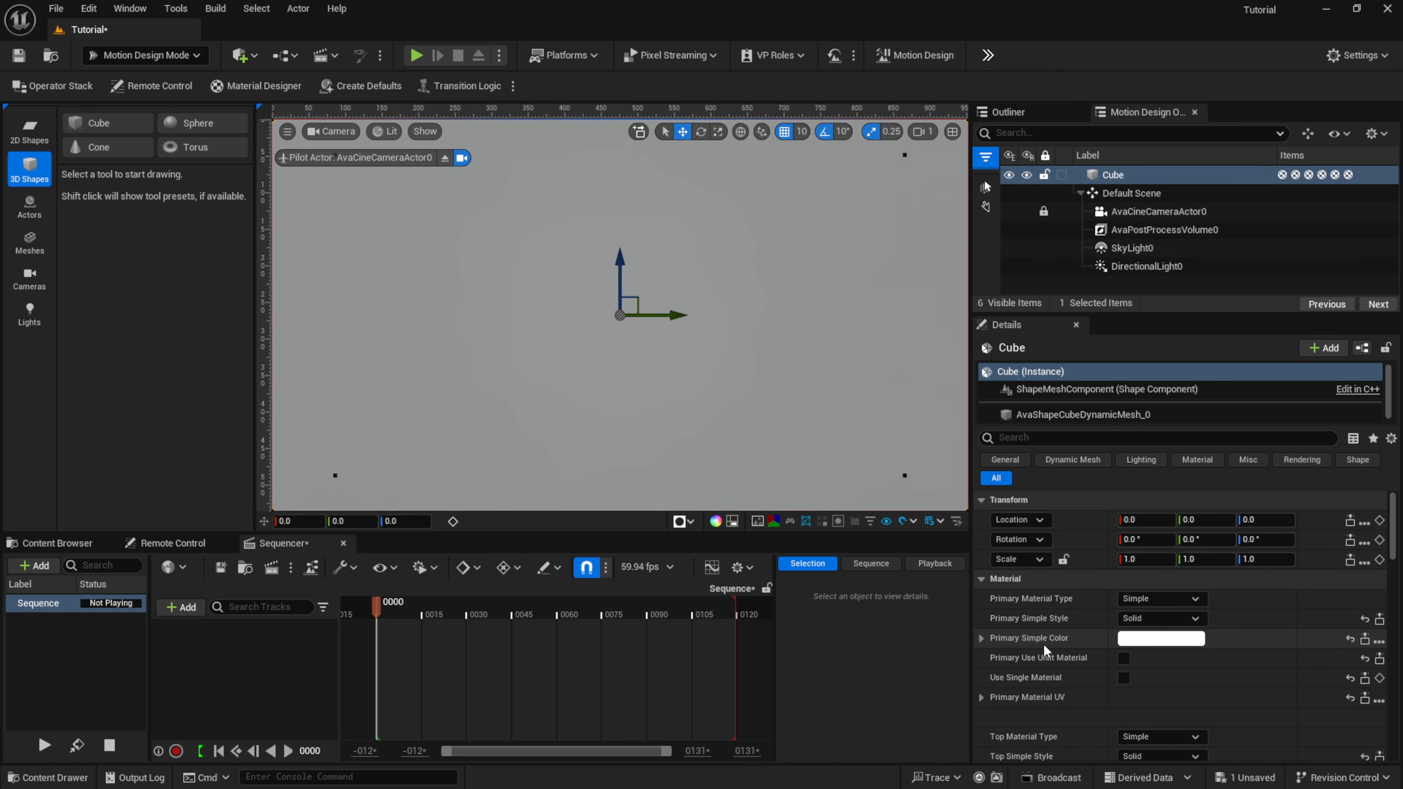
click(1173, 643)
drag(928, 526, 855, 434)
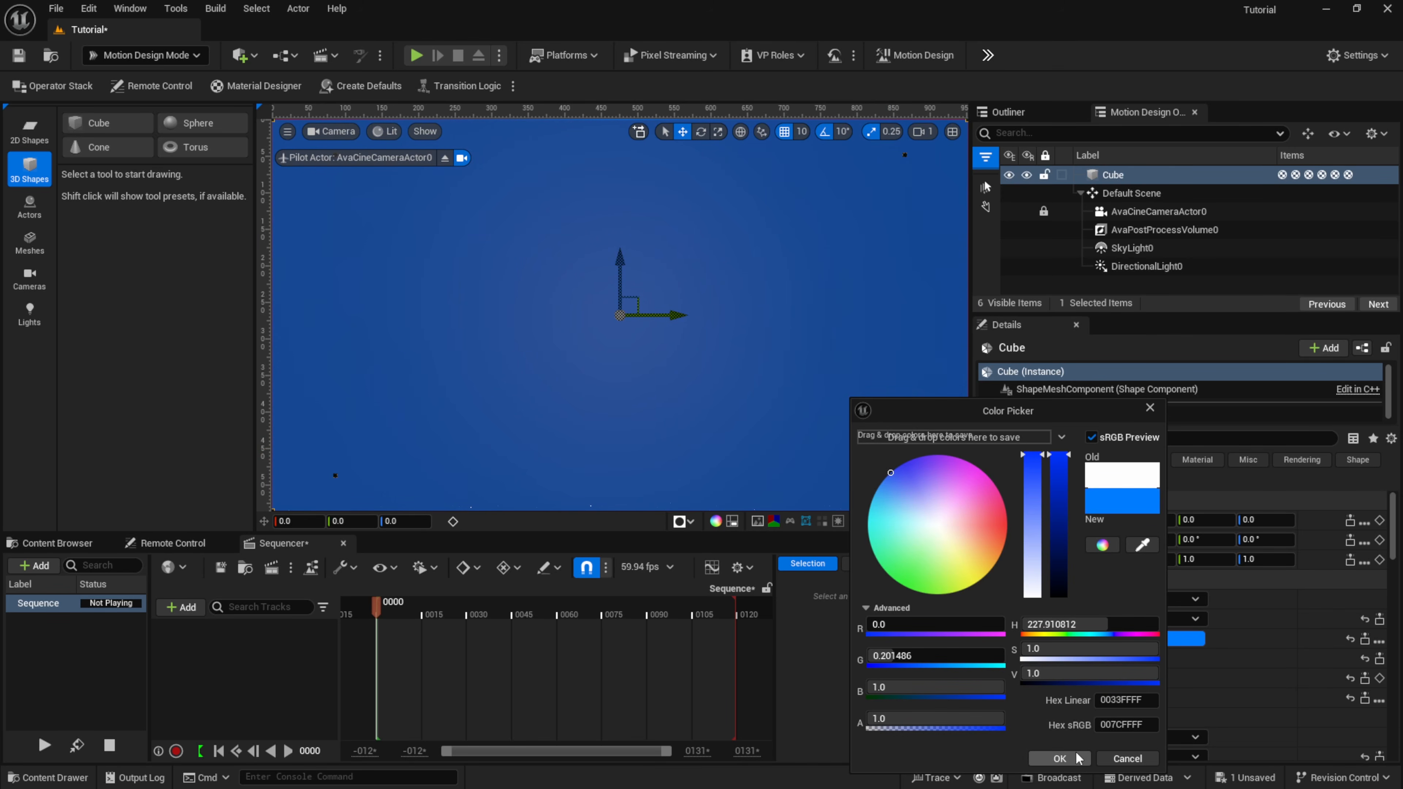
click(1060, 758)
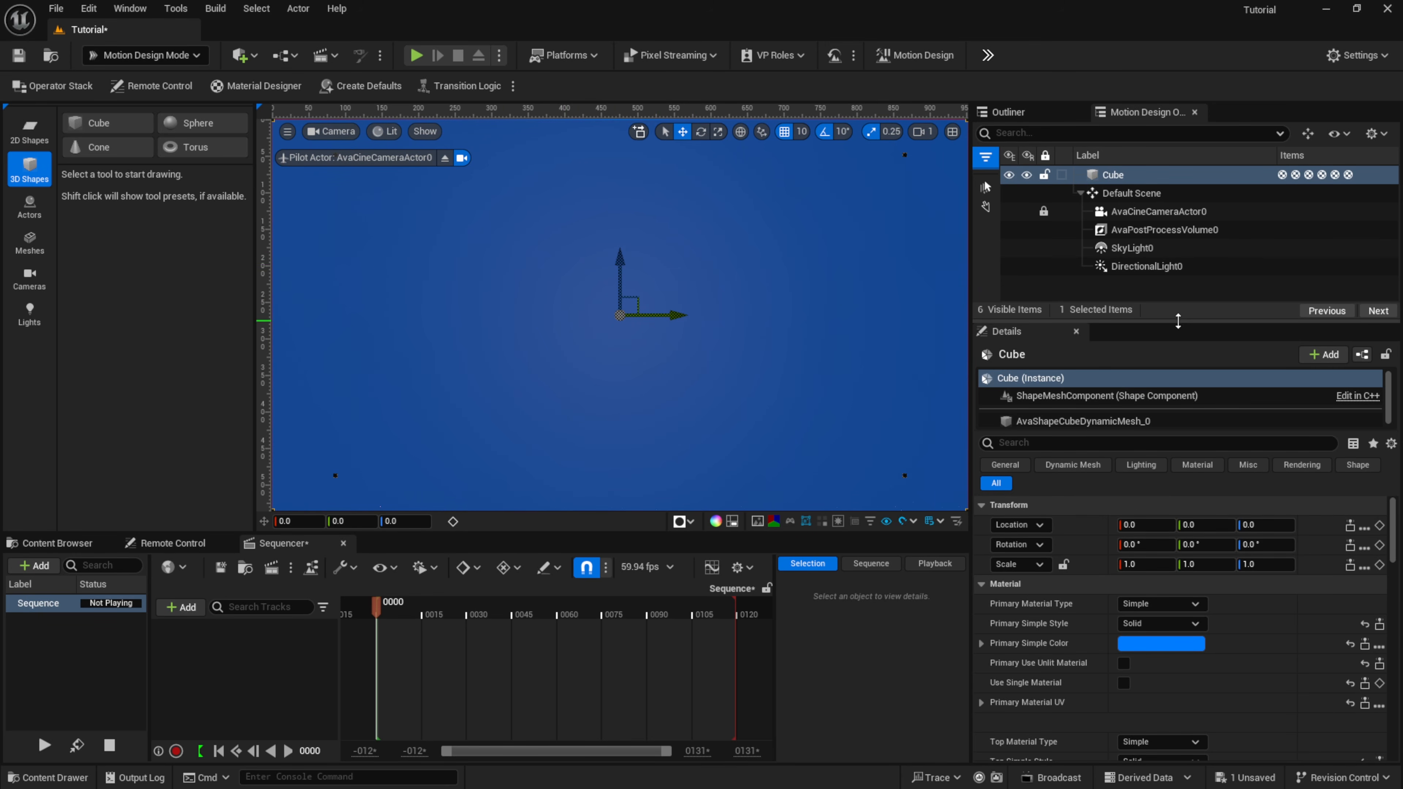
drag(1135, 314, 1134, 368)
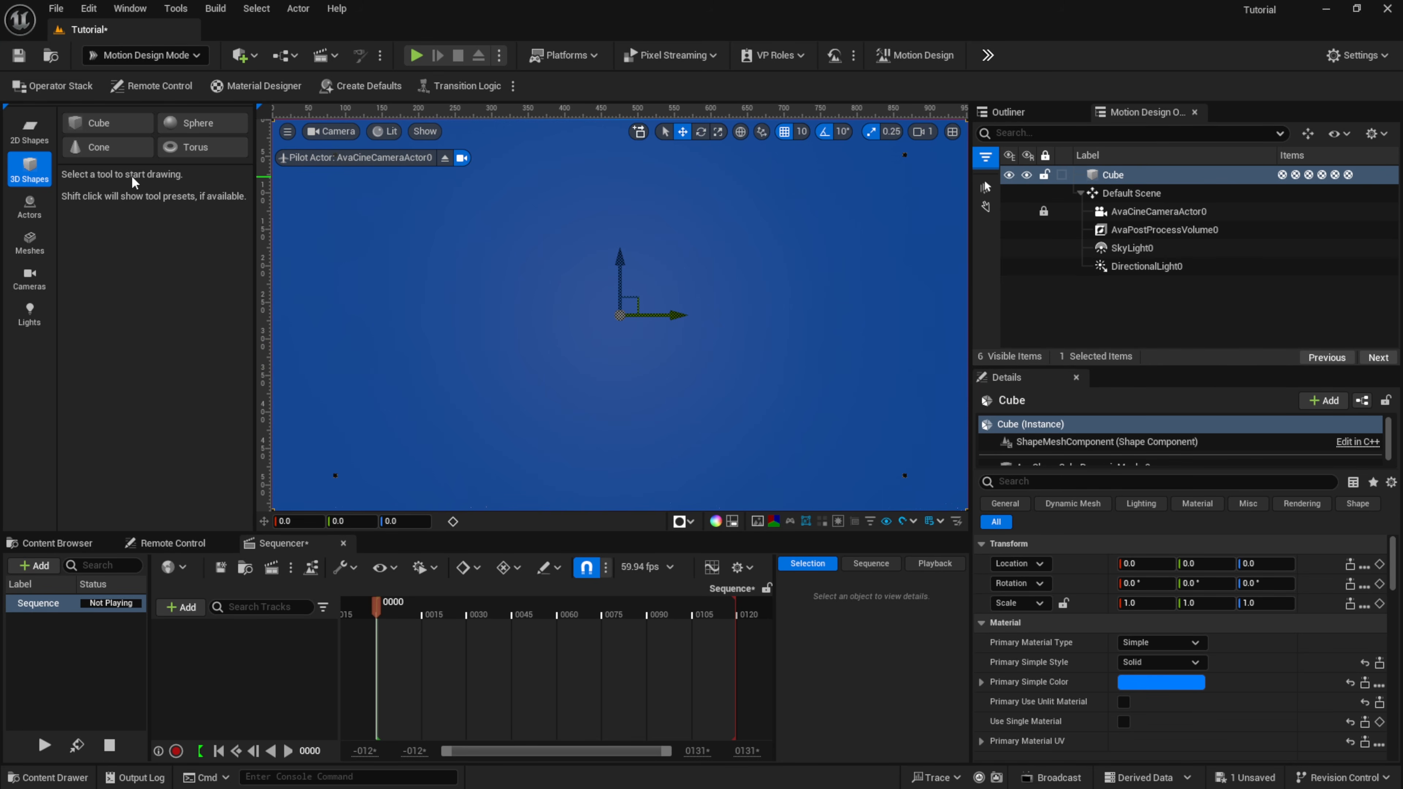
Step: Add a default 2D ellipse and bring it in front of the blue cube with an X location of -108
click(38, 143)
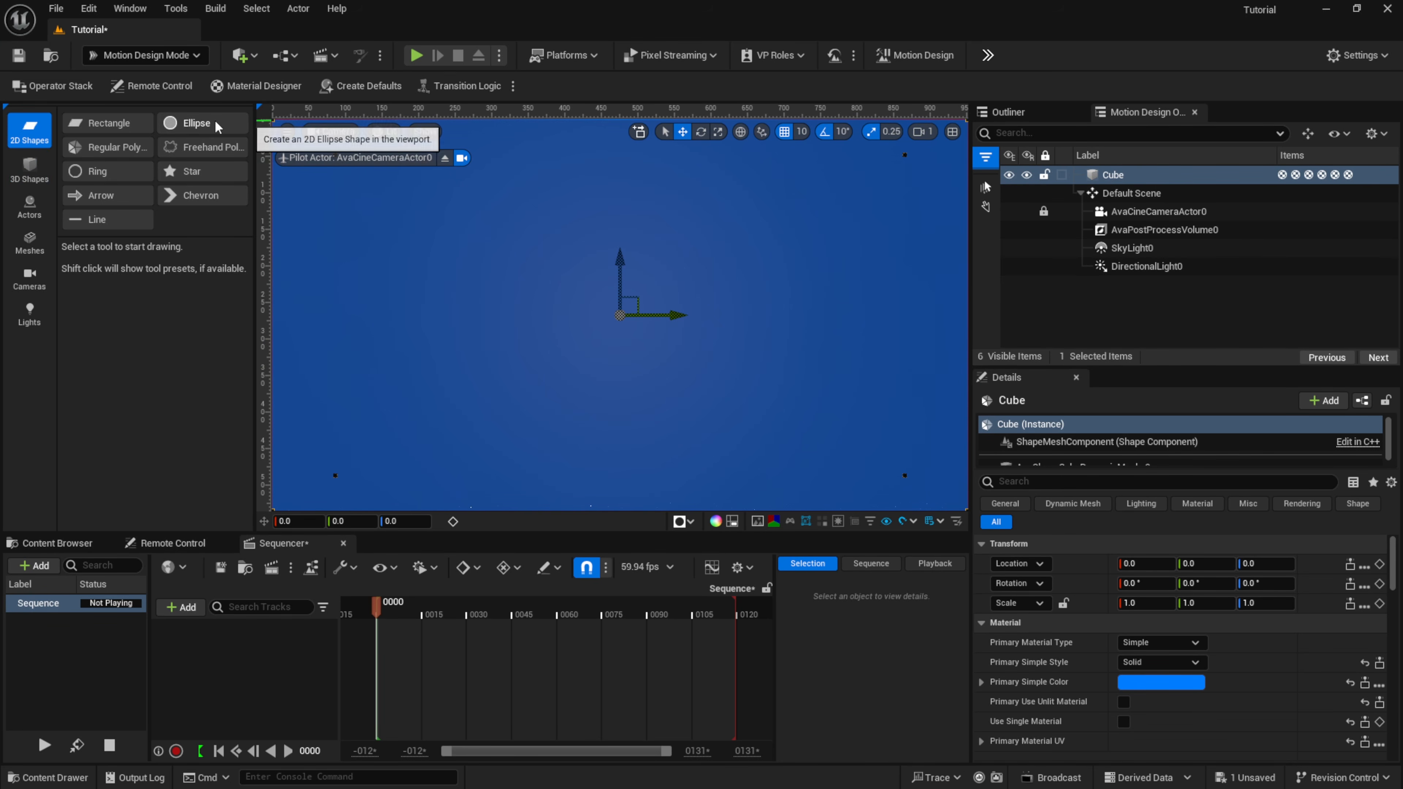
click(197, 126)
click(196, 123)
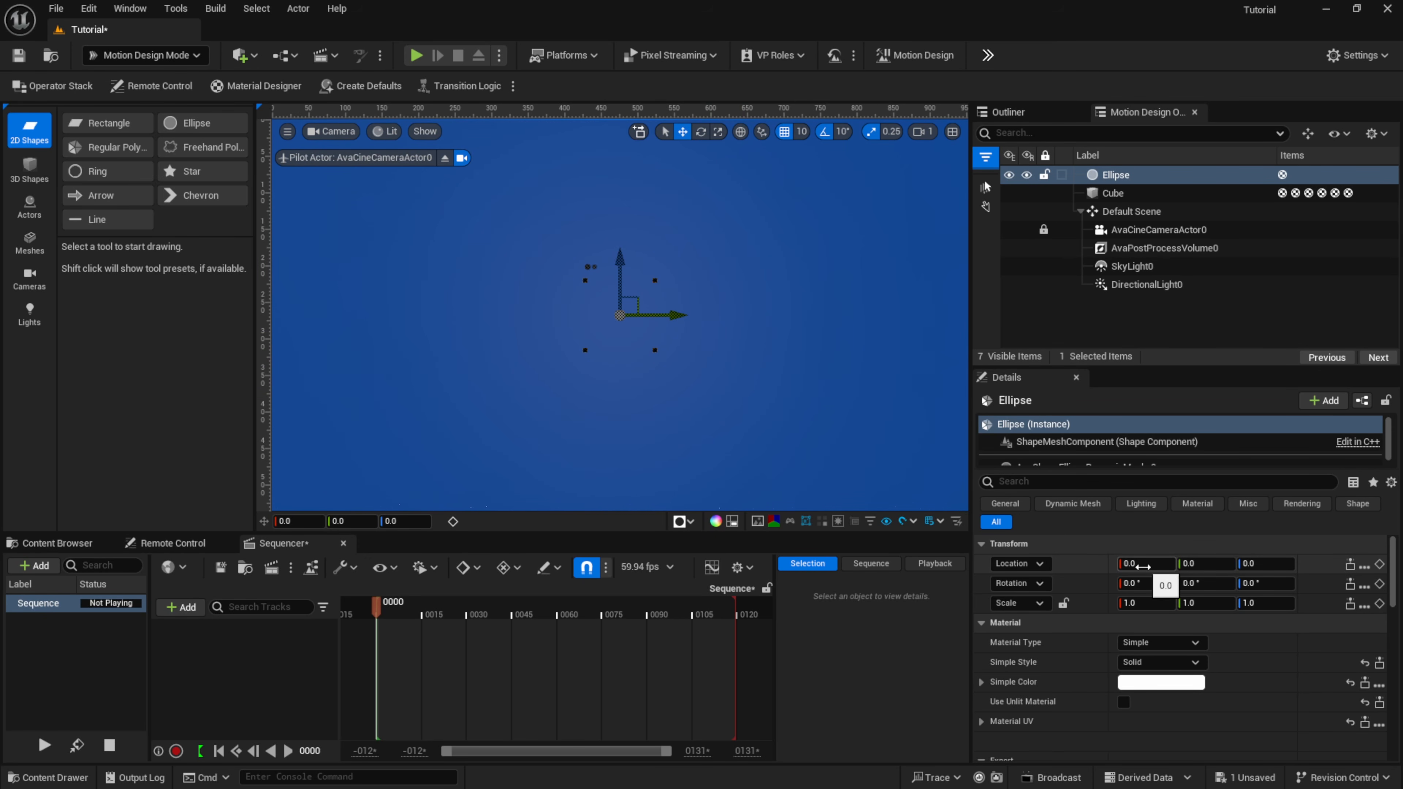
drag(1143, 566, 1105, 566)
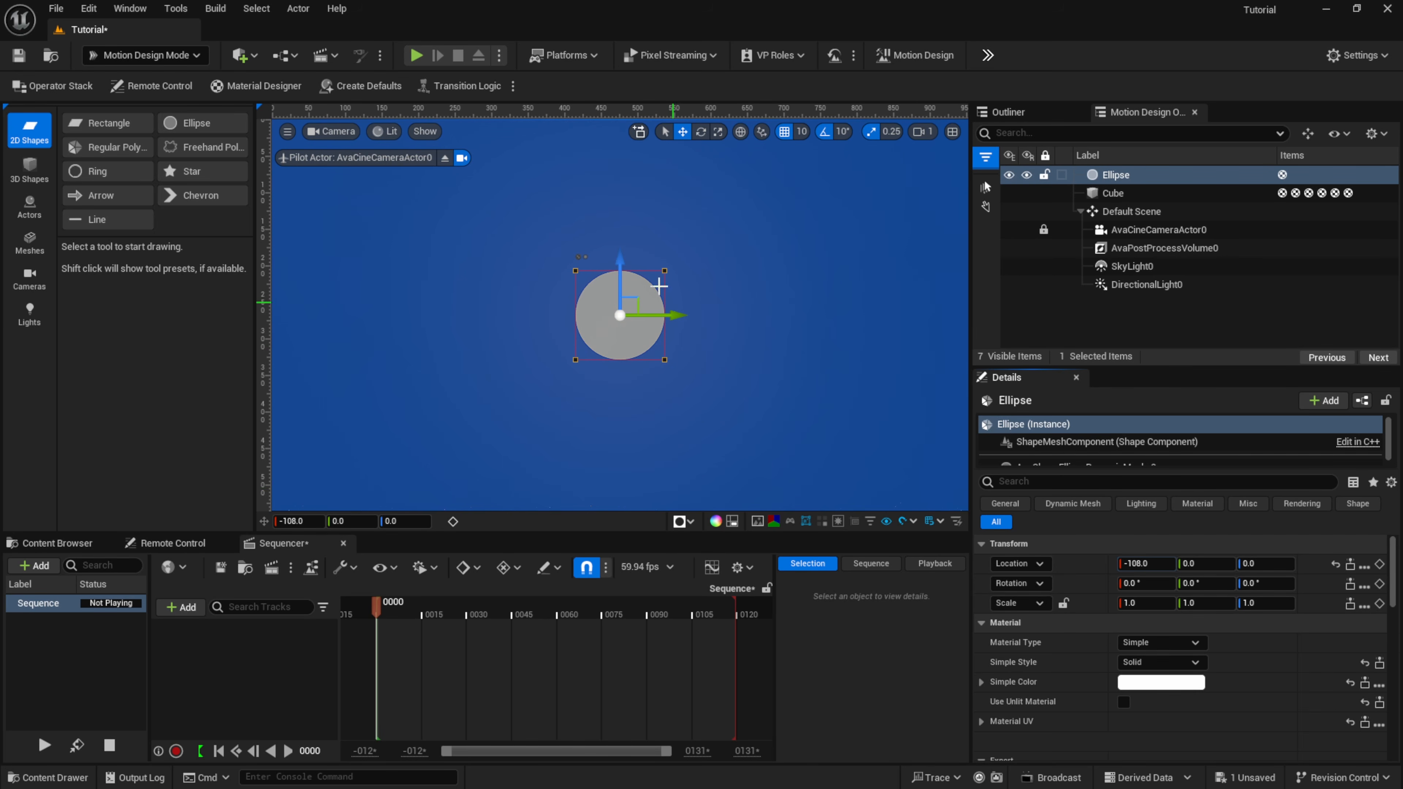
Step: Enlarge the ellipse by setting its mesh size to 258 by 258
scroll(1070, 669, down, 6)
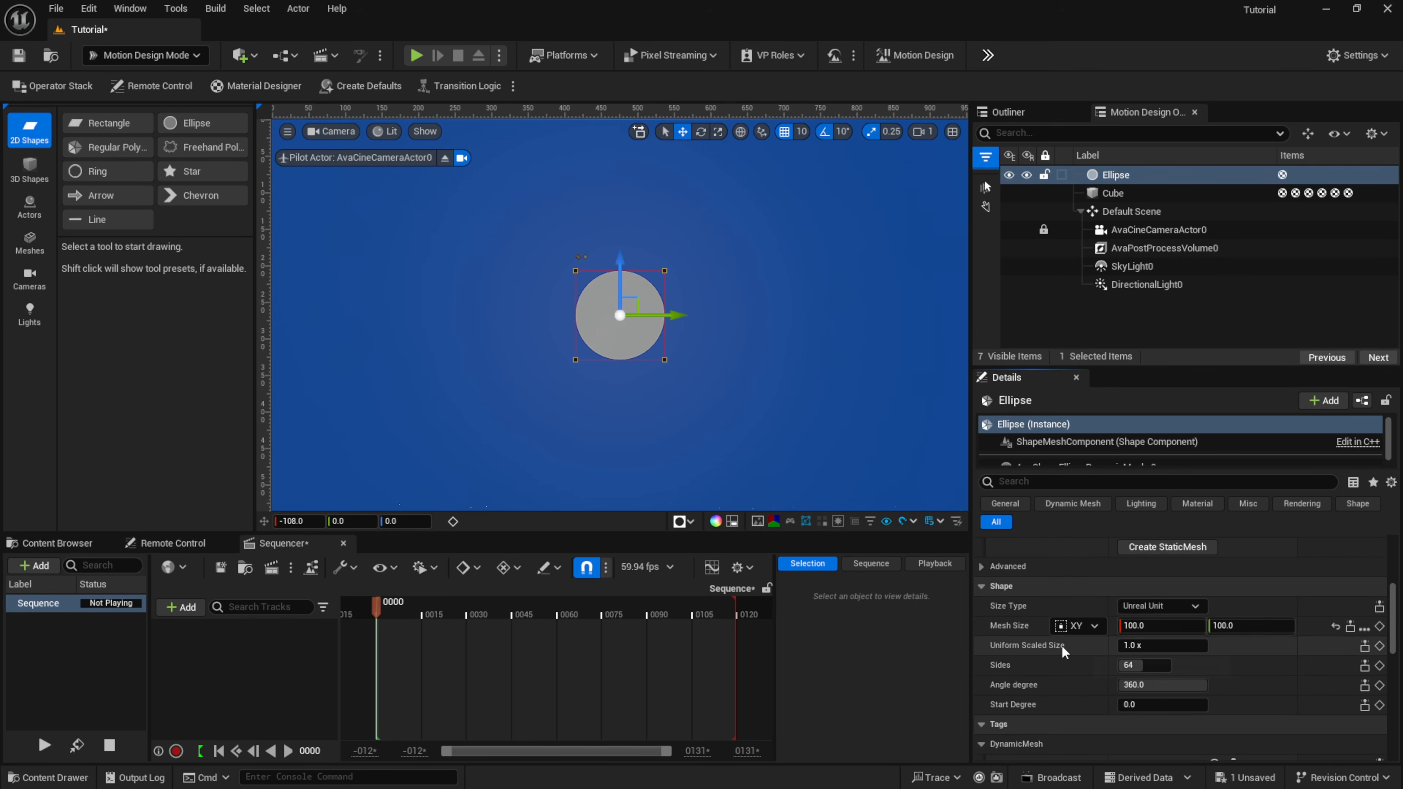
scroll(1067, 651, down, 1)
click(1160, 579)
text(146)
key(Return)
drag(1139, 580, 1201, 580)
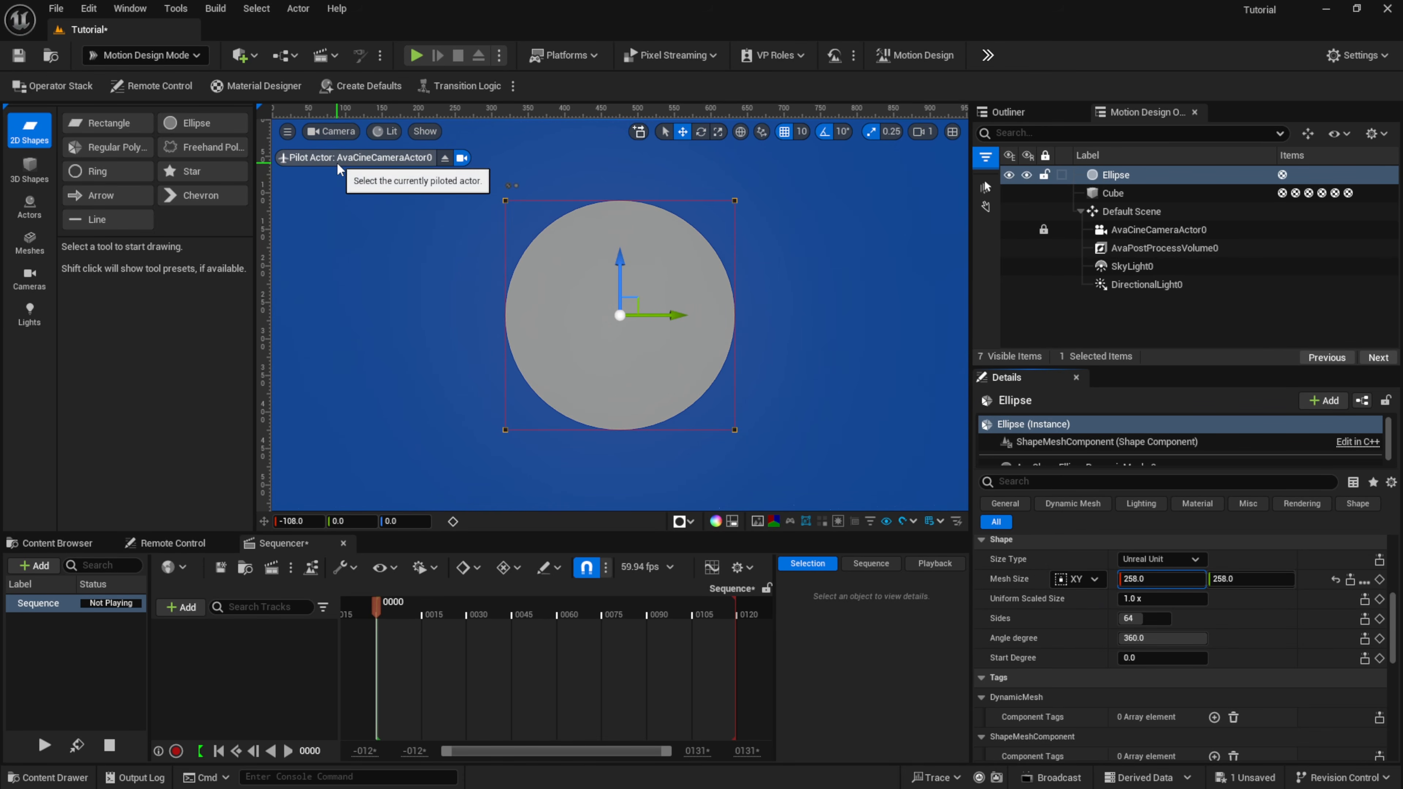
Step: Stop piloting the cine camera and move around to a side view of the ellipse in front of the cube
click(445, 159)
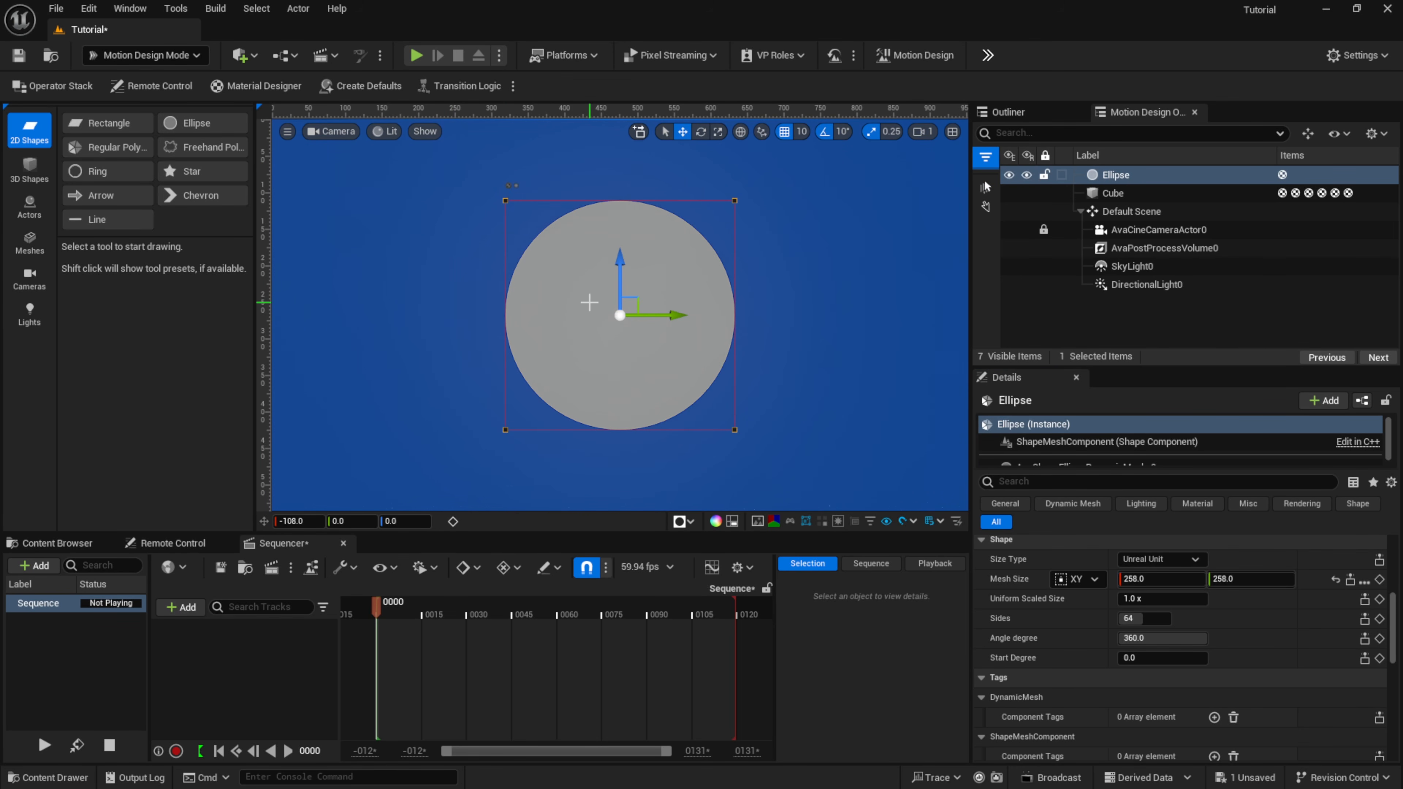
key(d)
right_drag(594, 302, 479, 311)
key(a)
key(d)
key(a)
key(d)
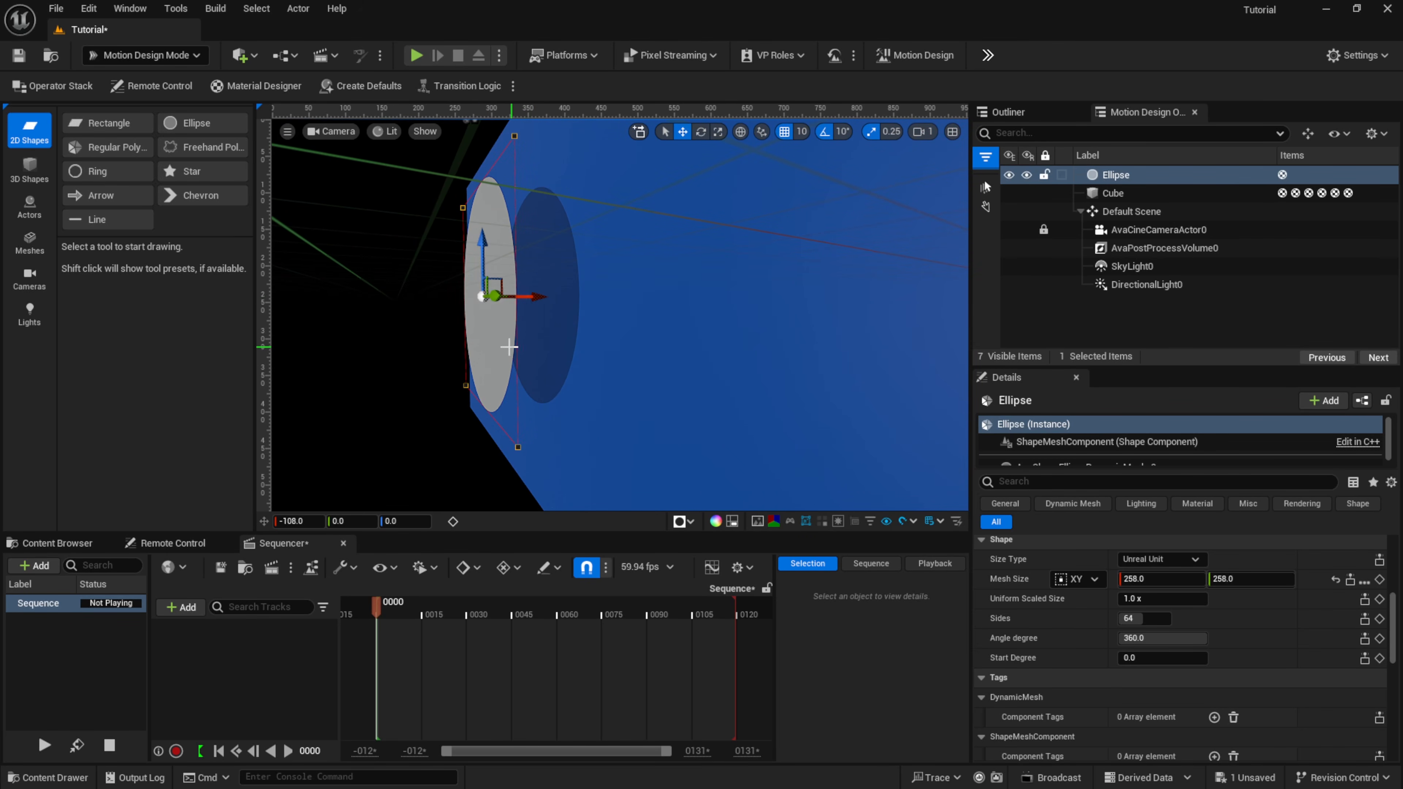
Step: Open the Operator Stack for the ellipse and add an Extrude modifier
click(1119, 177)
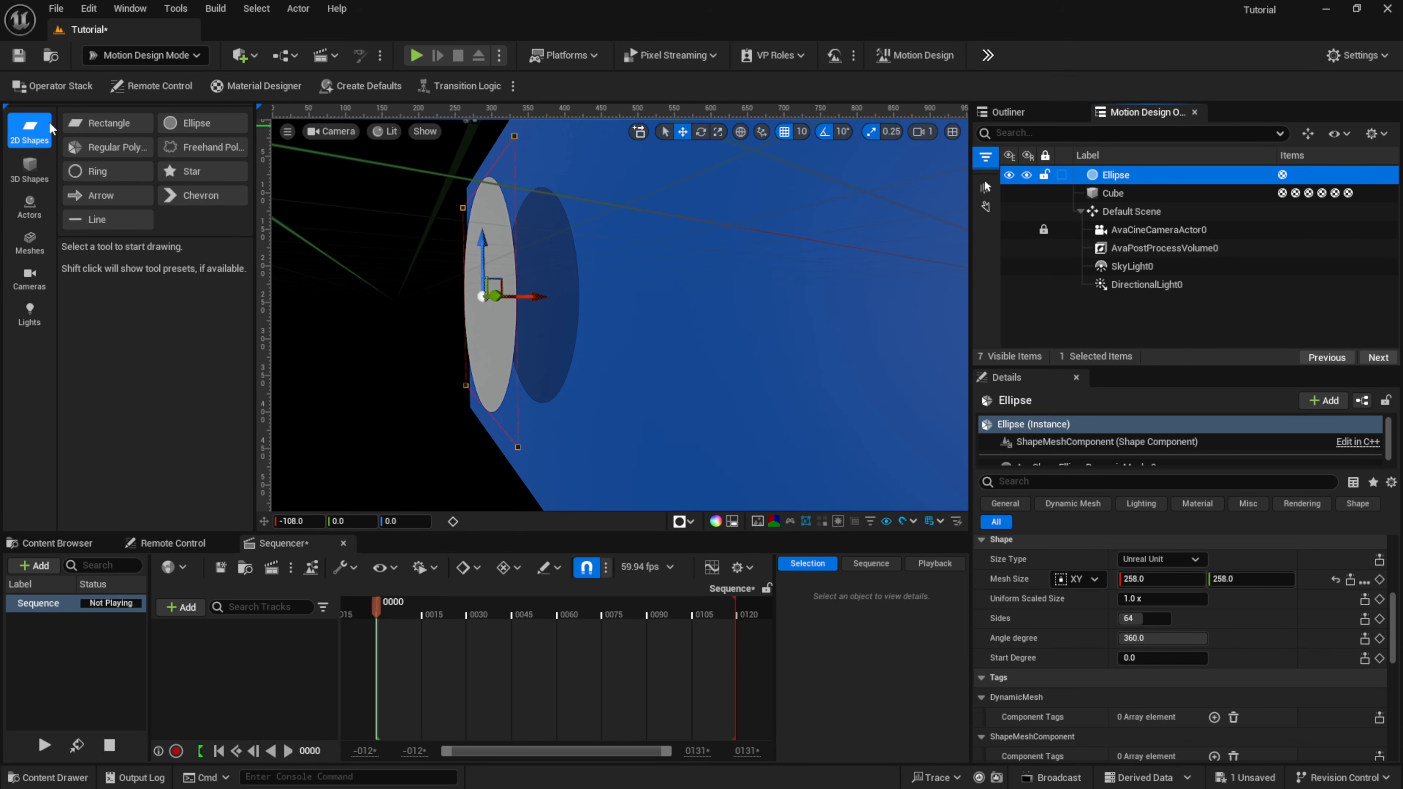
click(56, 89)
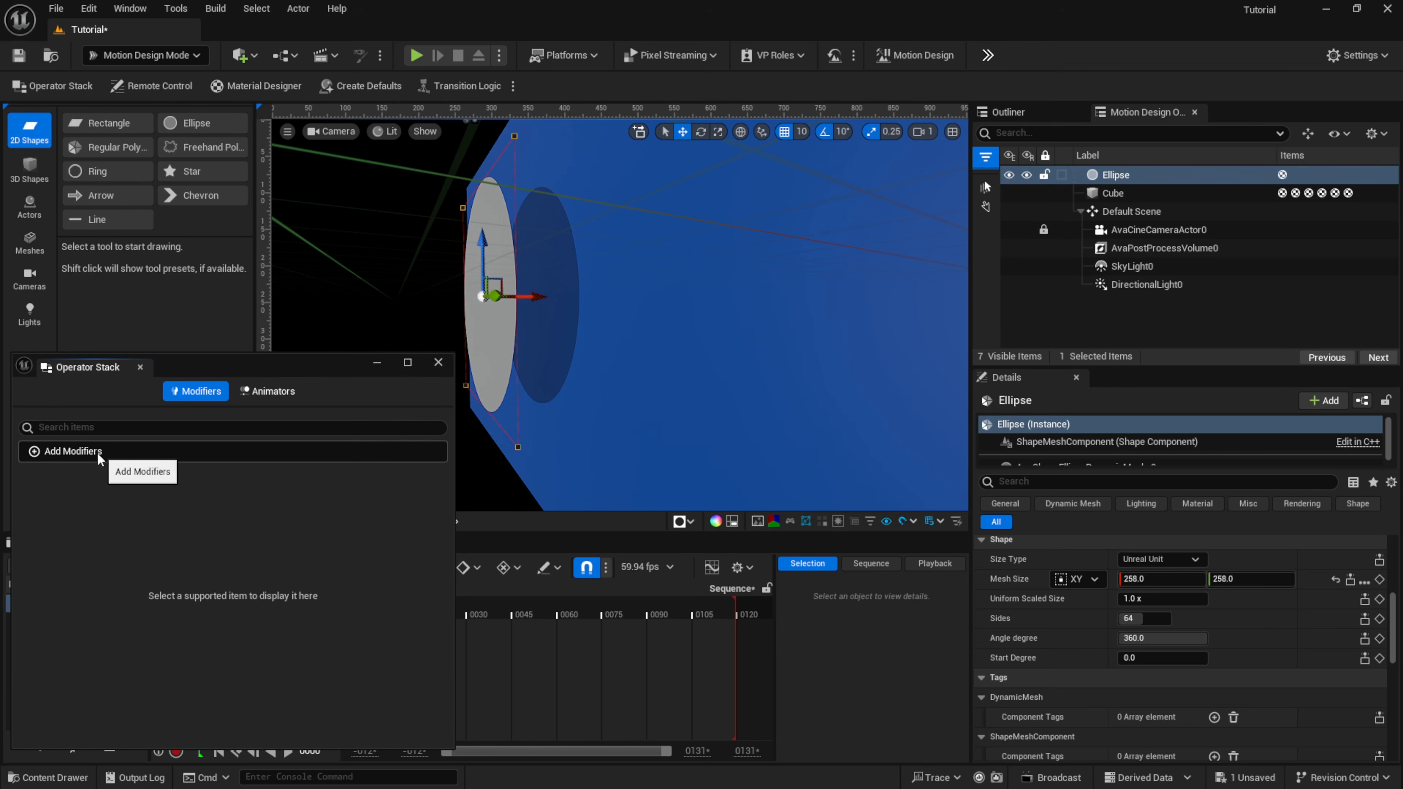
drag(228, 362, 259, 184)
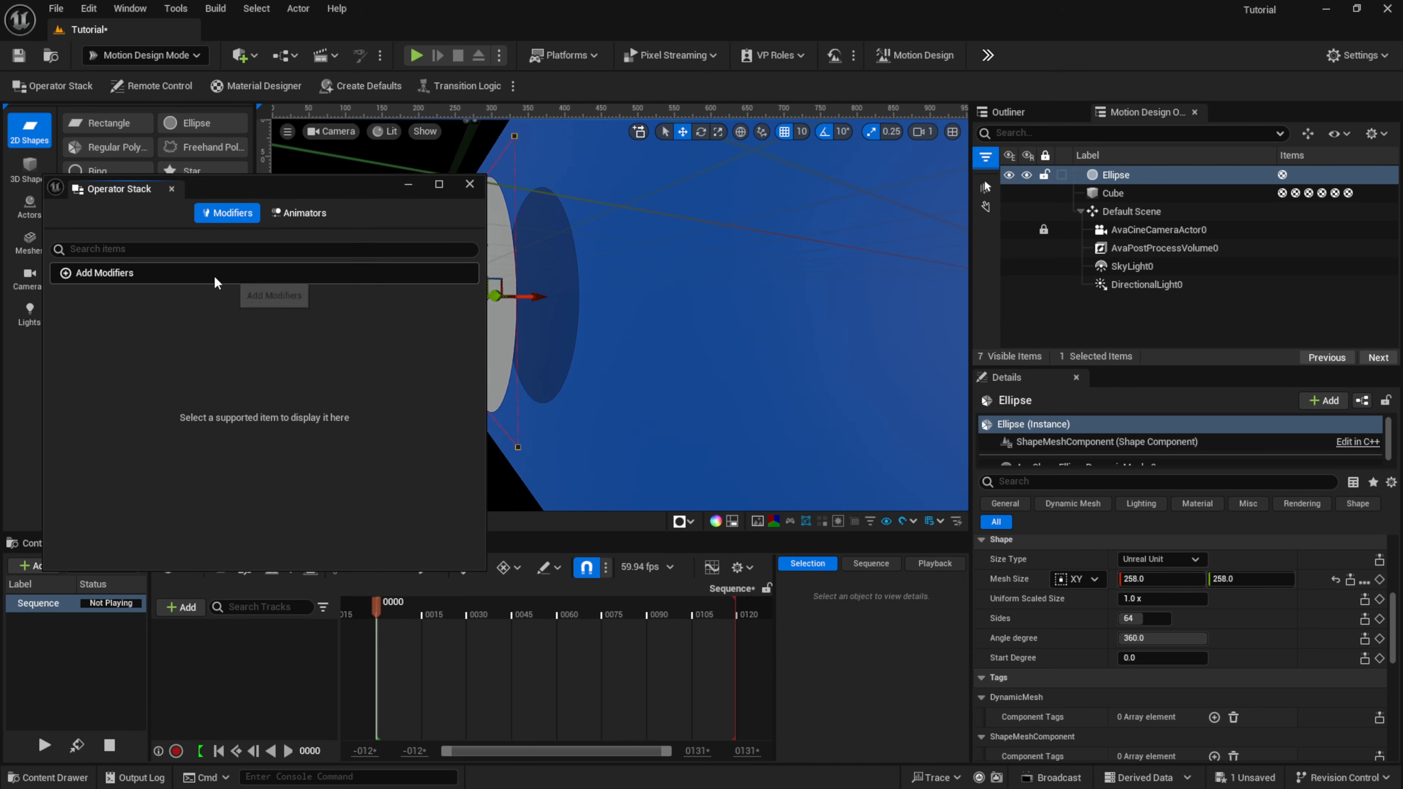
click(133, 279)
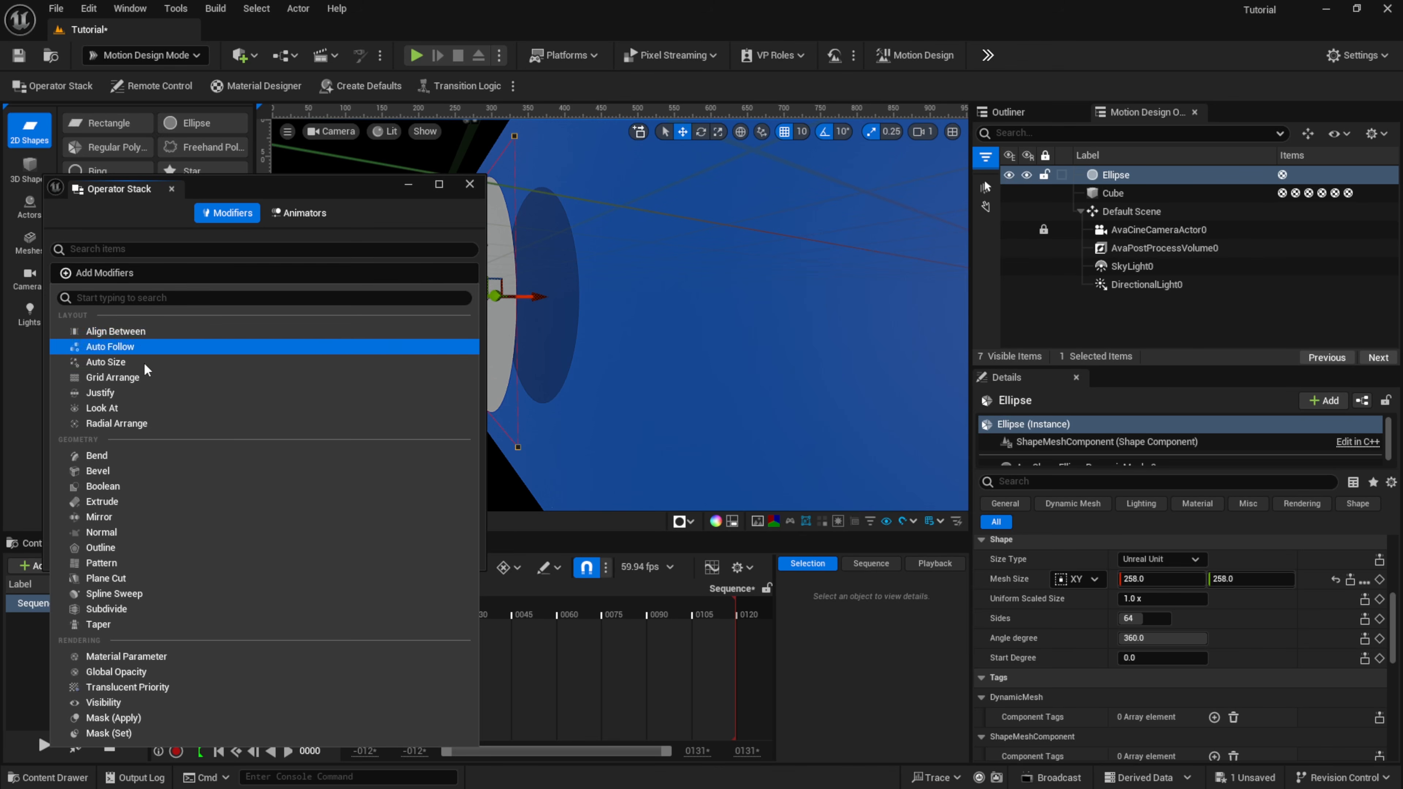
click(113, 501)
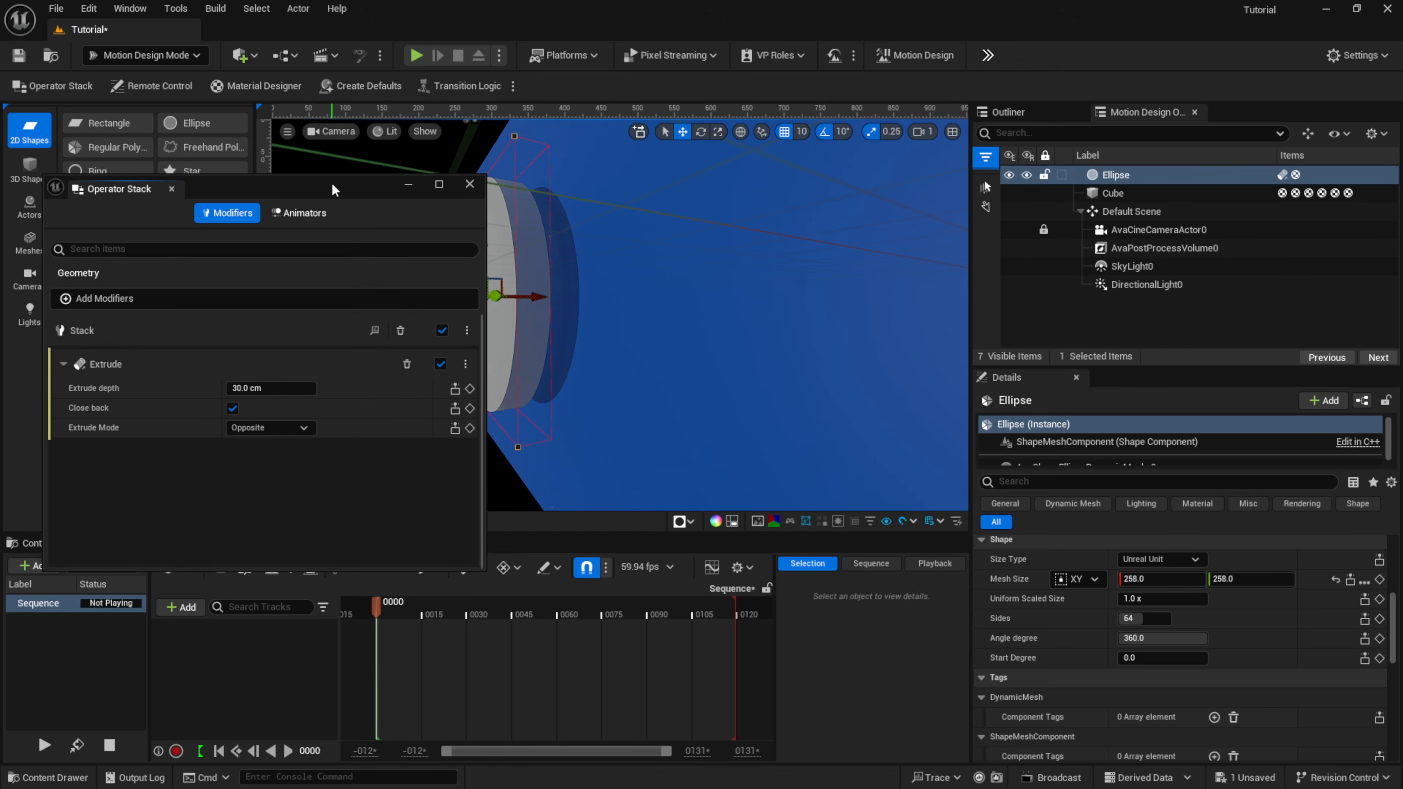
Step: Set the ellipse's extrude depth to 90 cm so that it reaches into the blue cube
drag(335, 189, 266, 194)
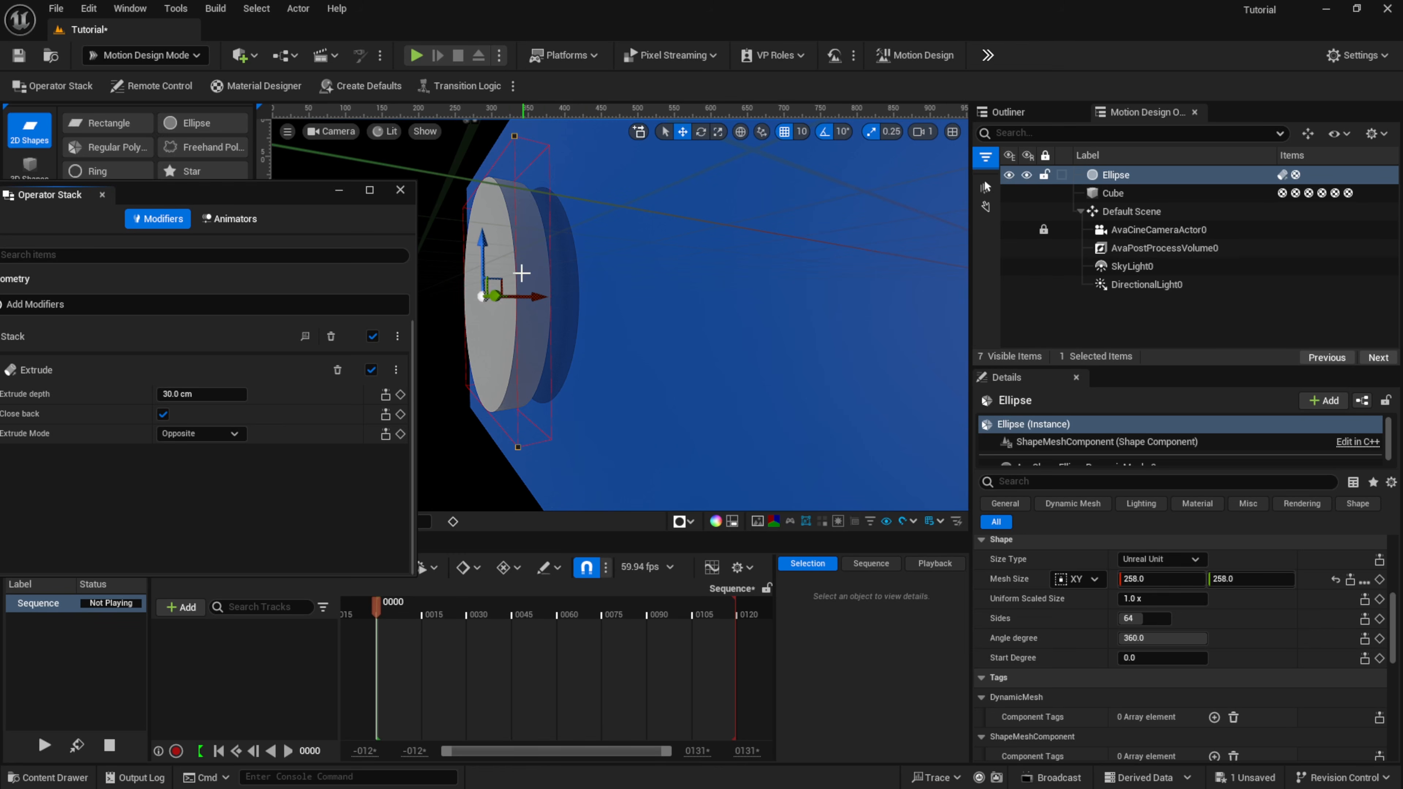
drag(237, 194, 265, 191)
drag(228, 391, 266, 391)
click(214, 394)
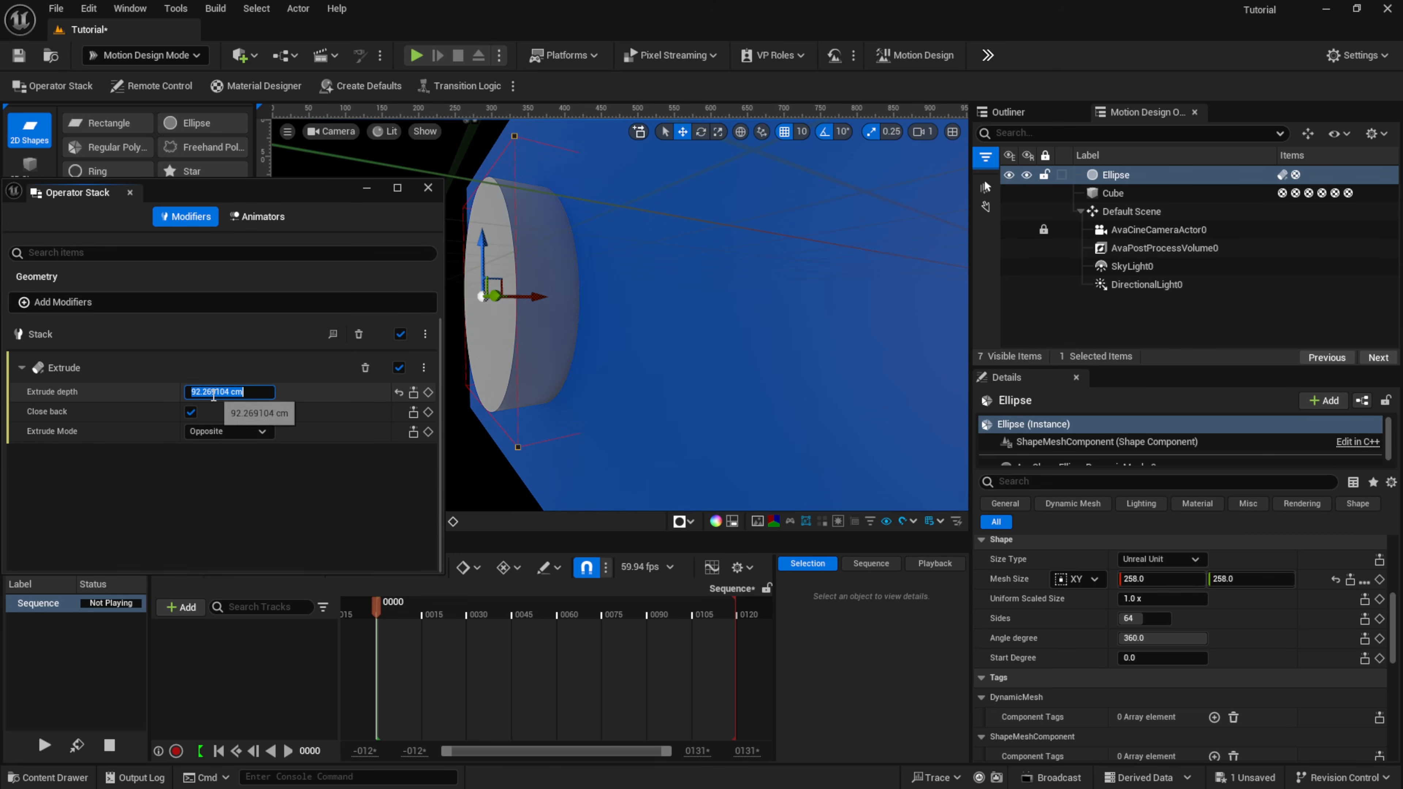
text(90)
key(Return)
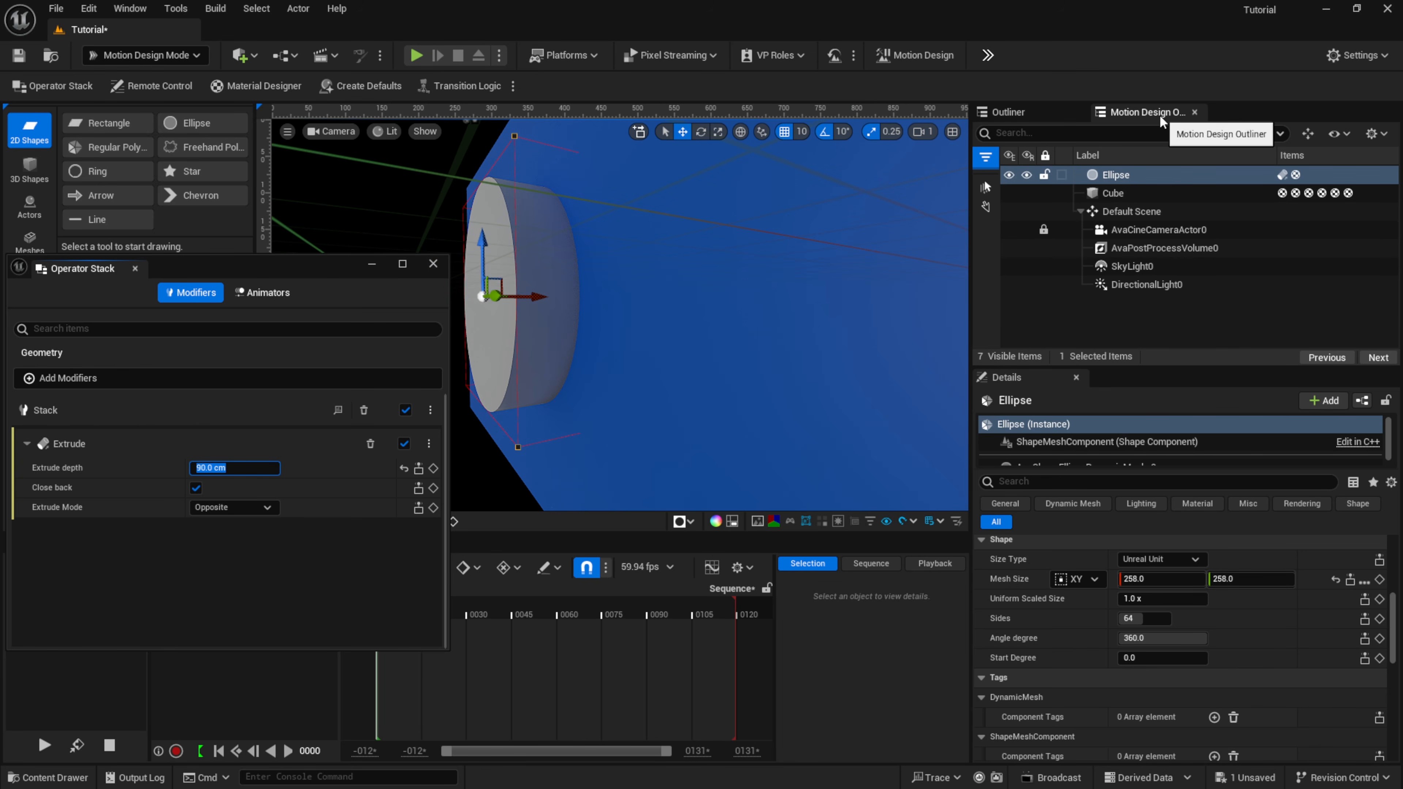
Step: Group the ellipse and the cube together under a new null actor
ctrl+click(1126, 192)
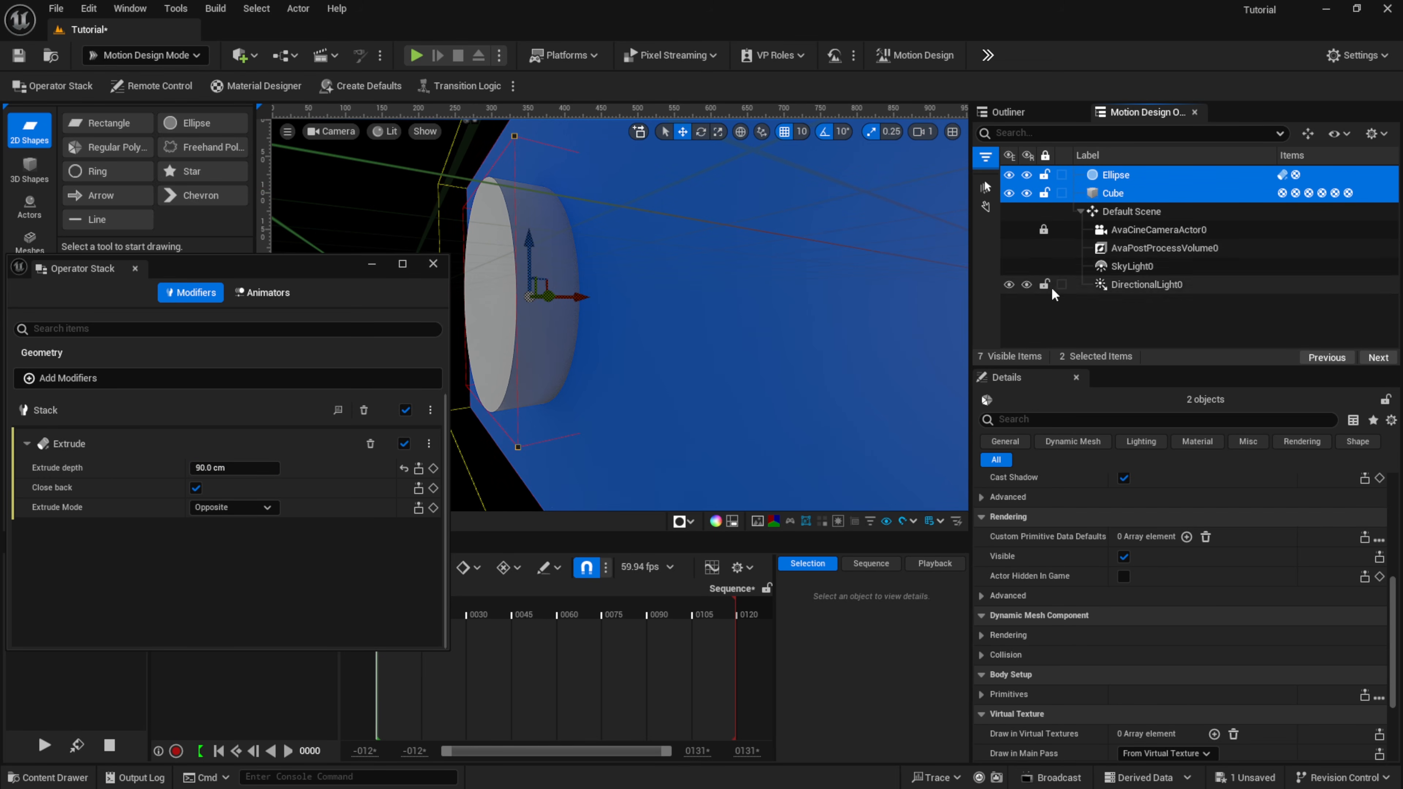
key(ctrl+g)
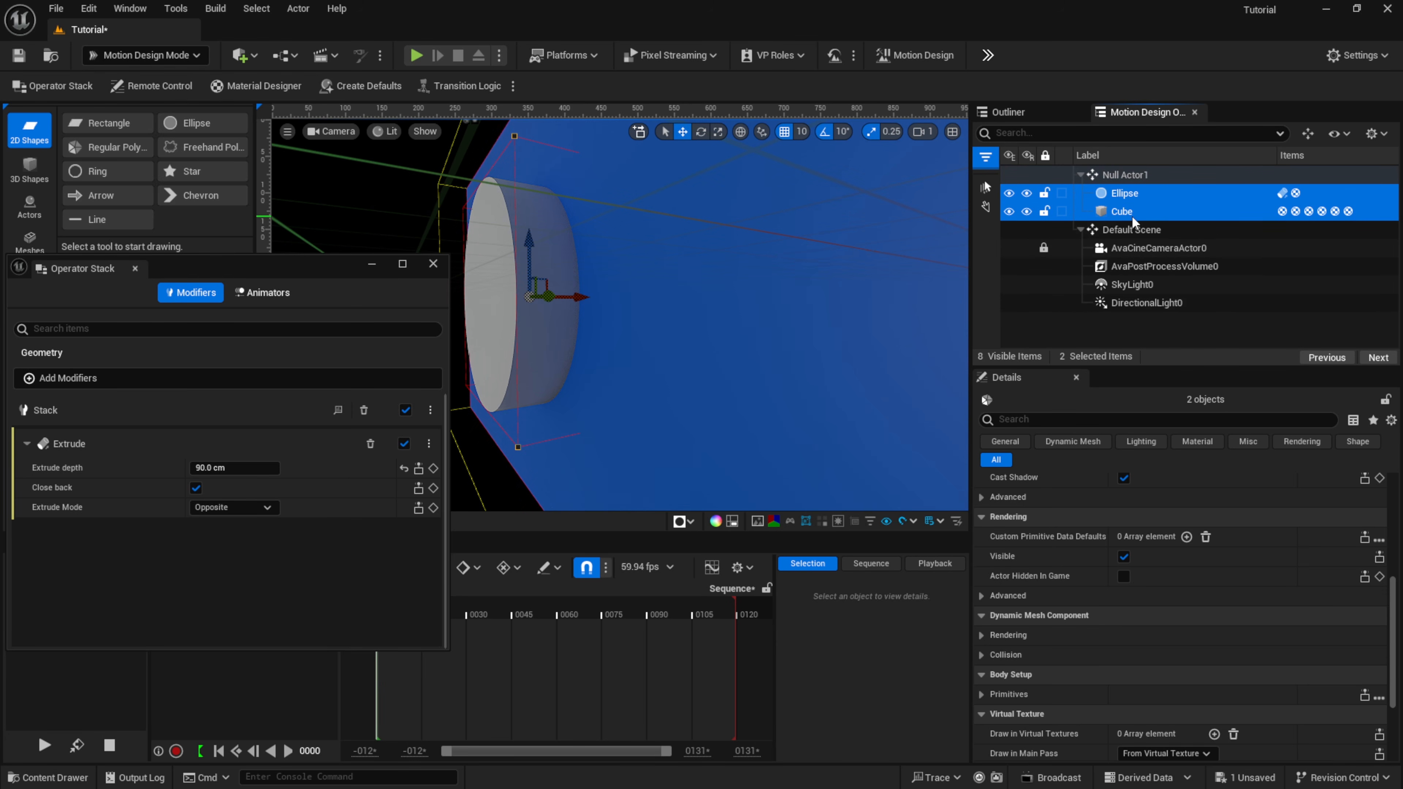
drag(333, 278, 430, 391)
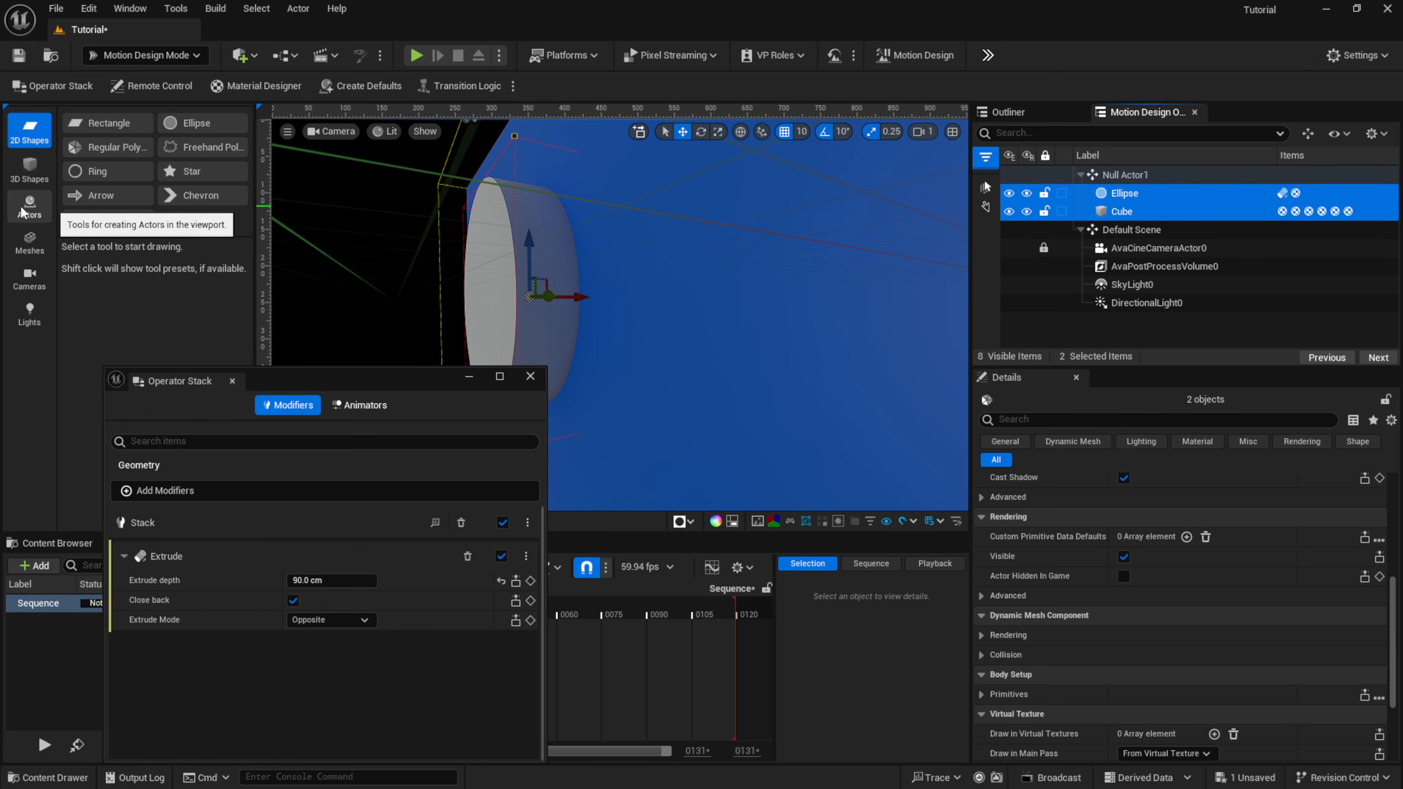
click(30, 206)
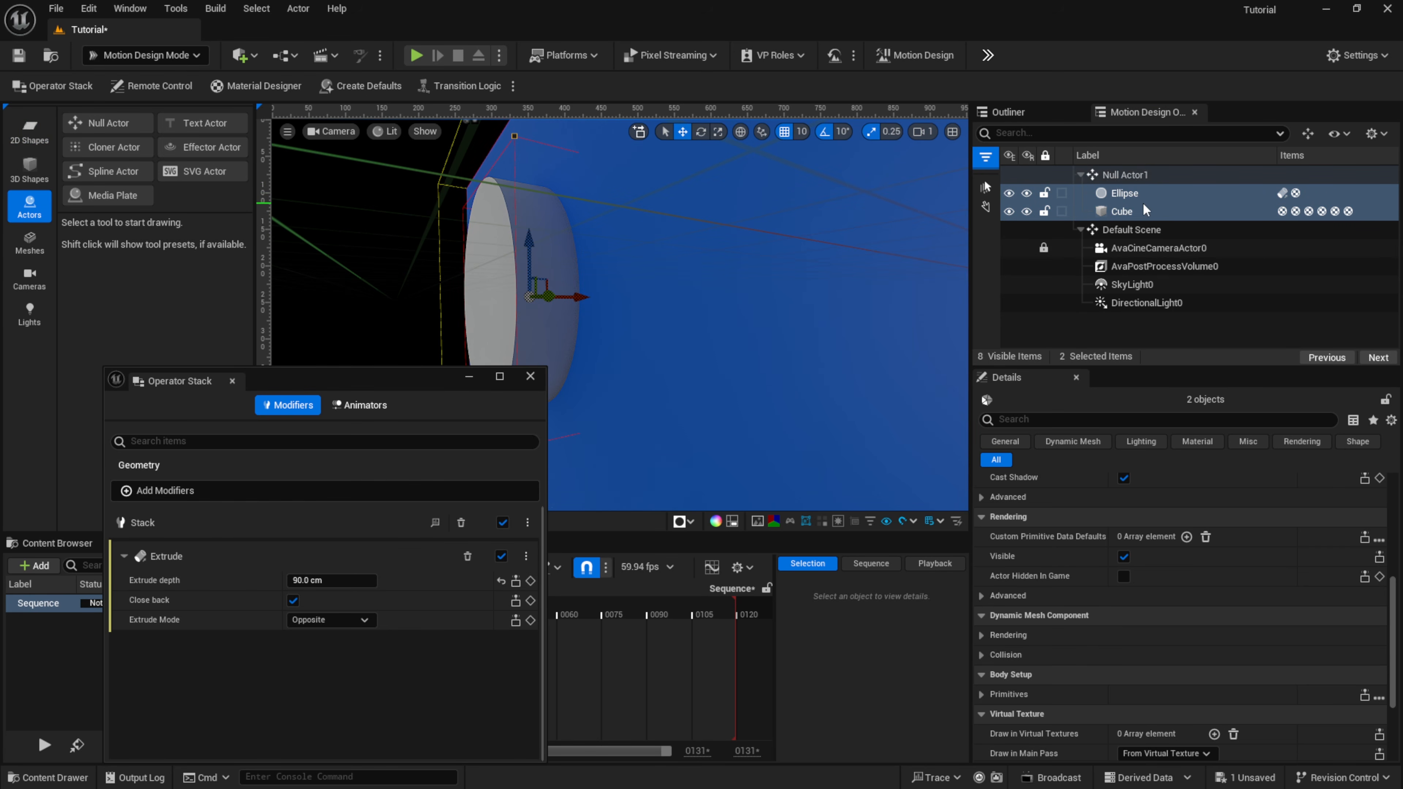
Step: Rename the null actor holding the two shapes as Null Group and collapse the Default Scene hierarchy
click(1127, 176)
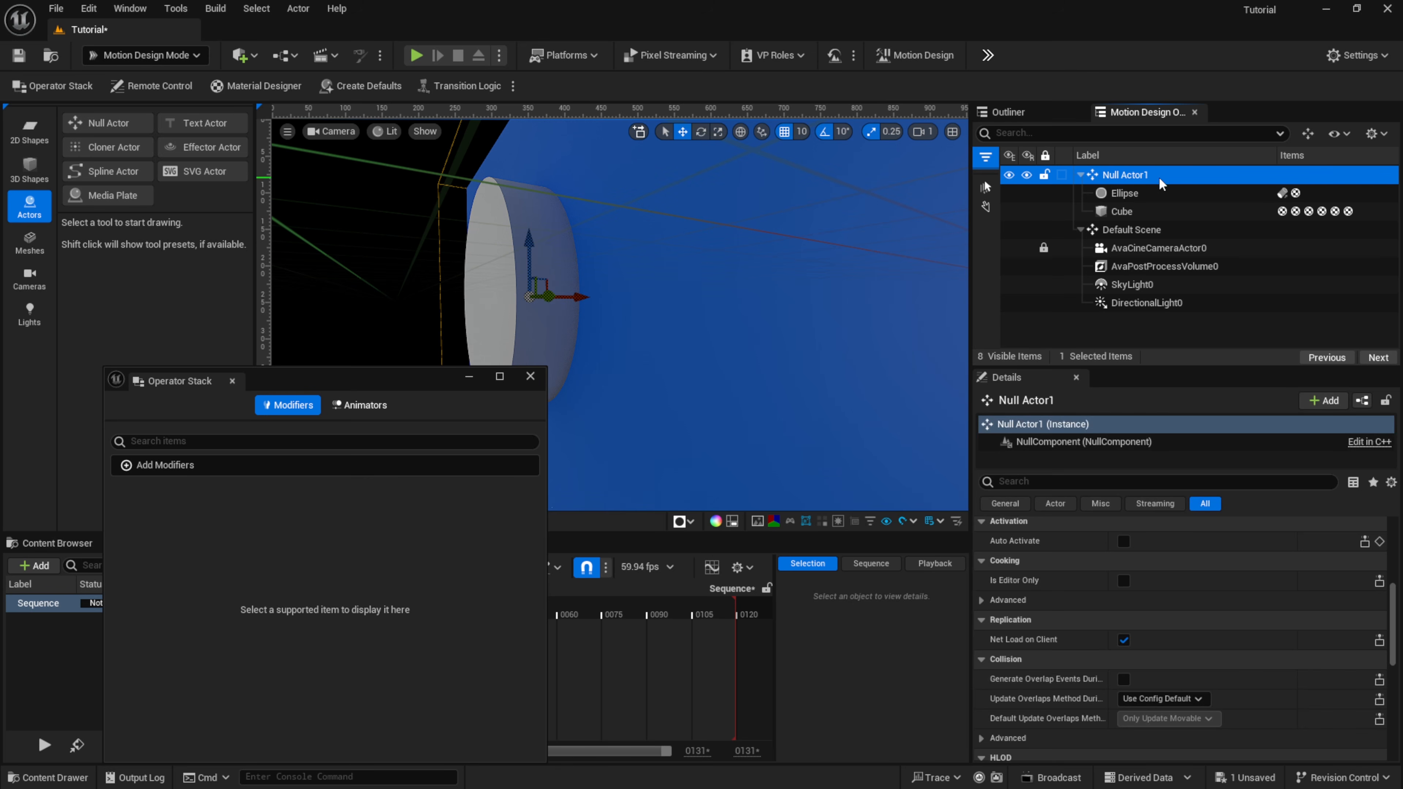
click(1130, 175)
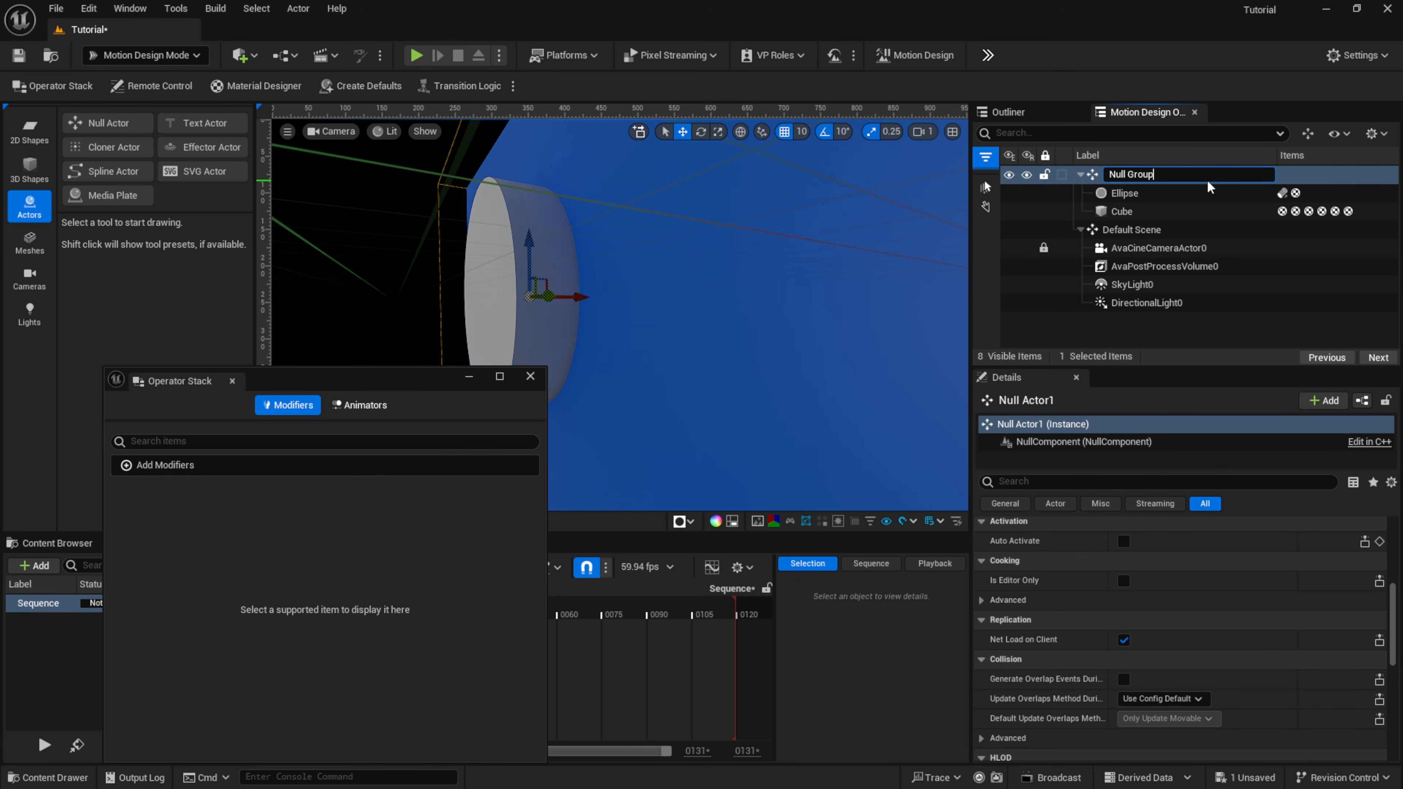
key(Return)
click(1081, 231)
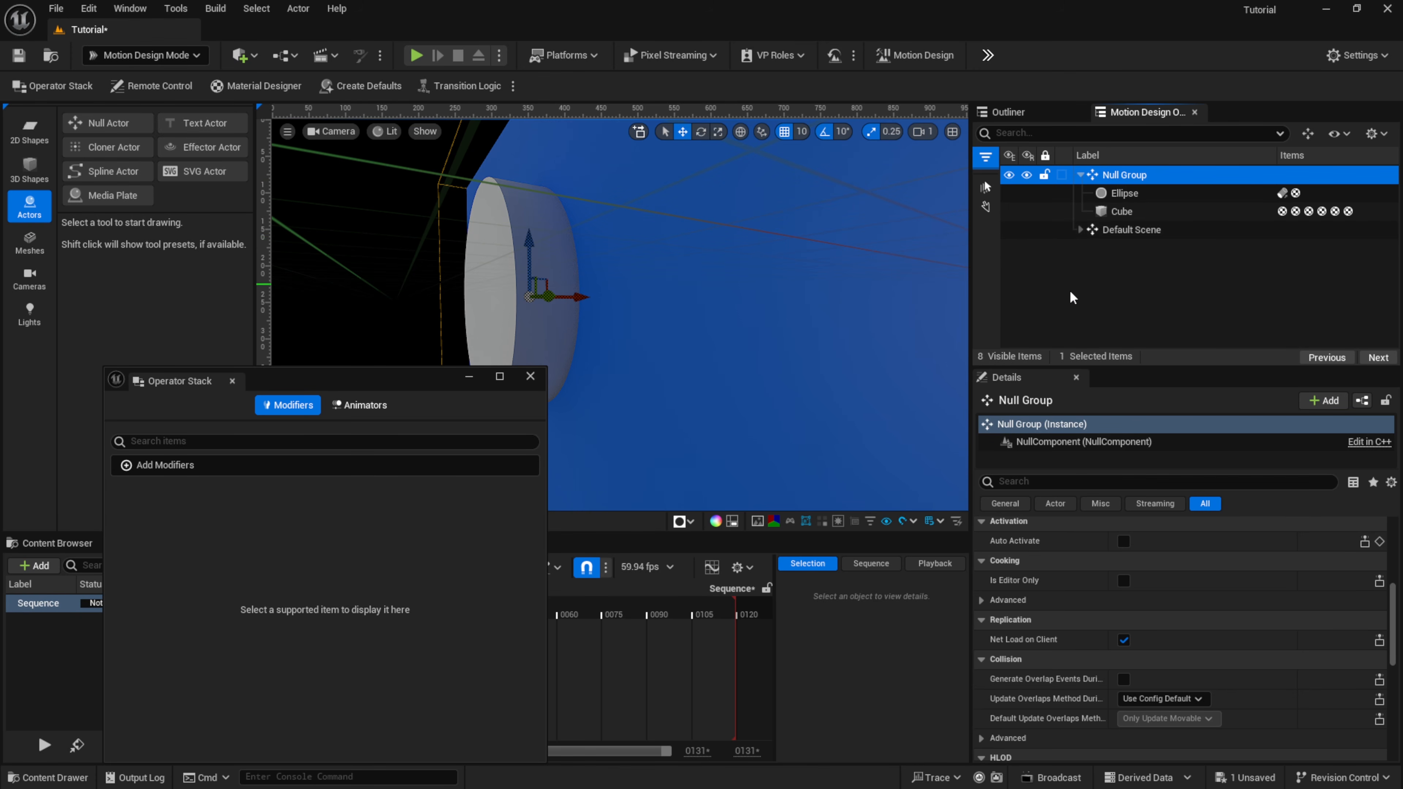
Step: Add a Boolean modifier to the cube, keeping its mode as Target
click(1126, 213)
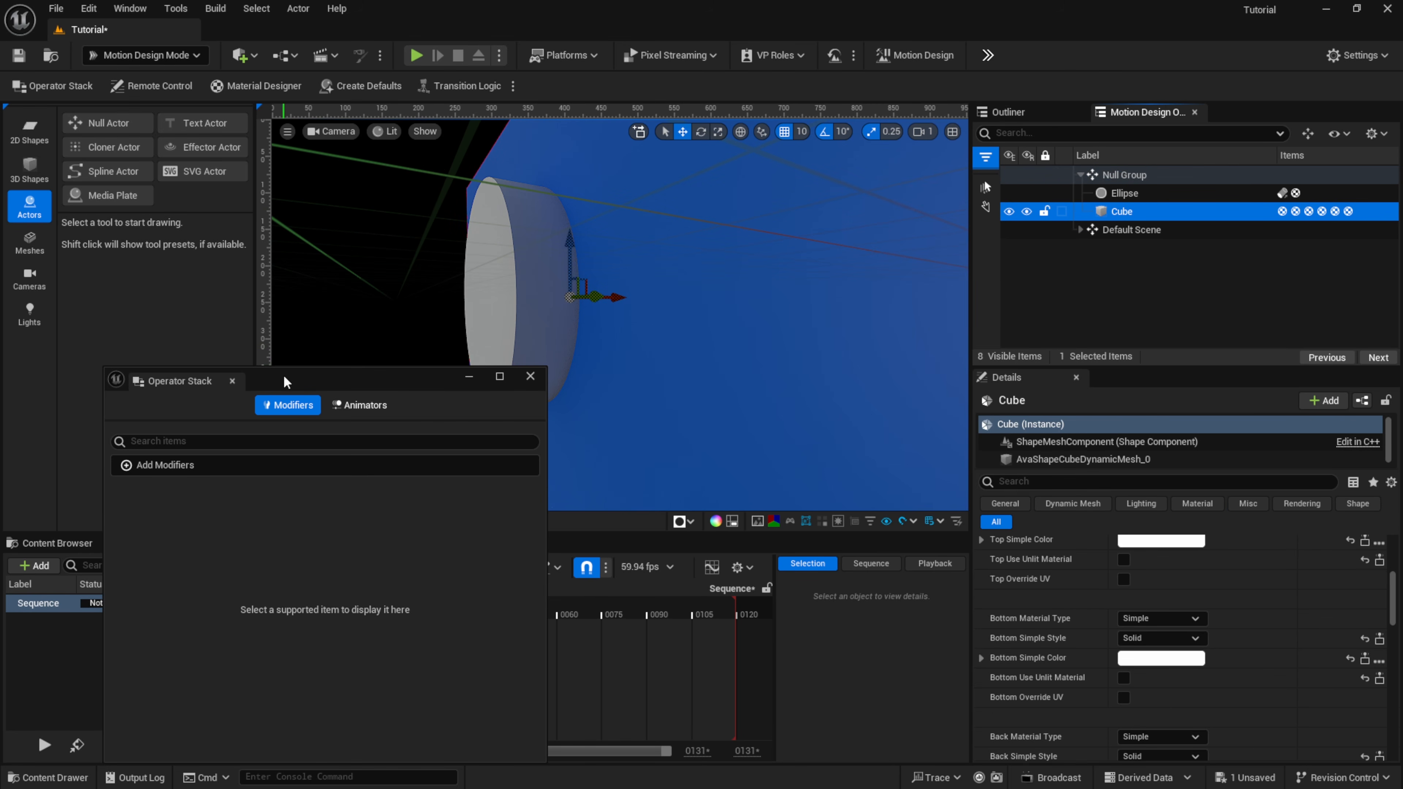
drag(286, 382, 263, 186)
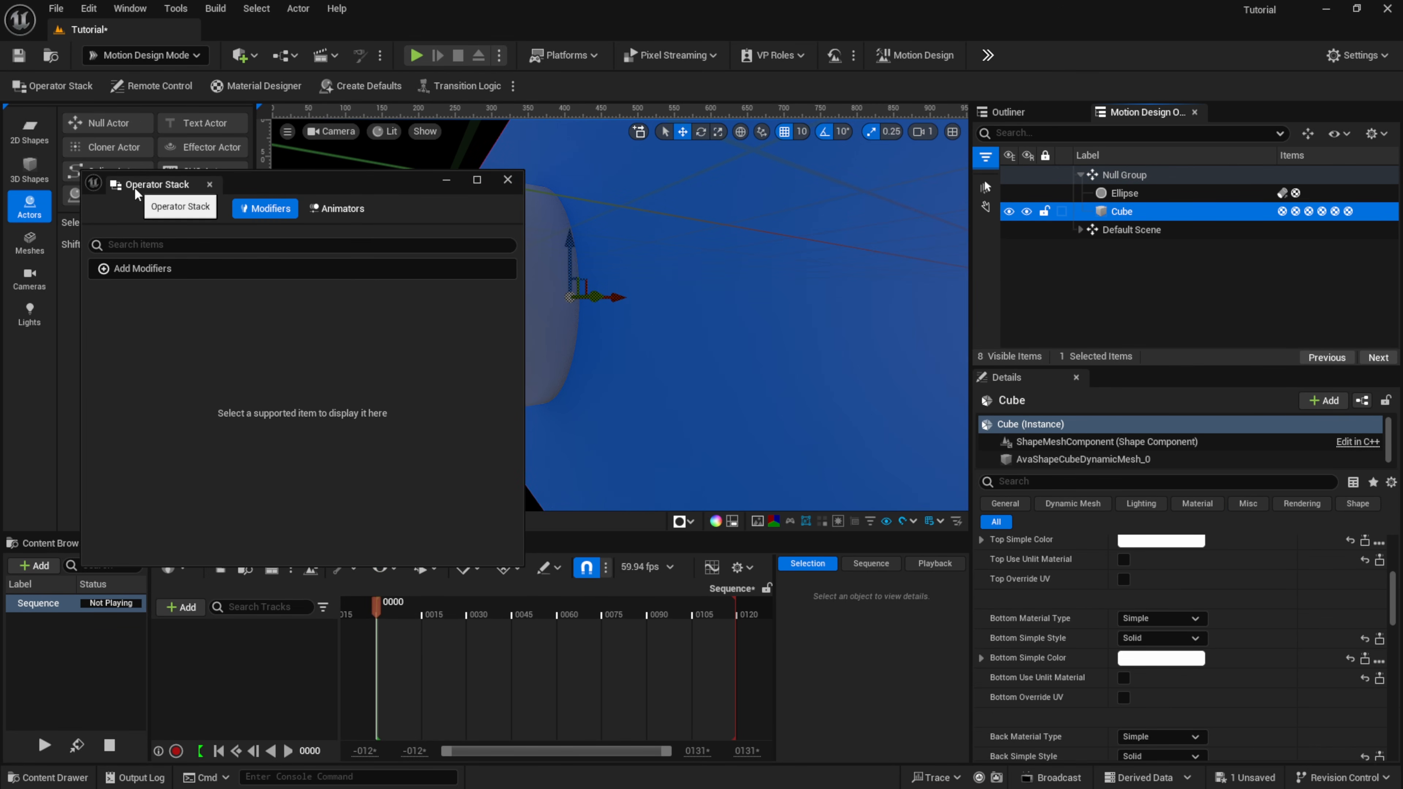
click(167, 270)
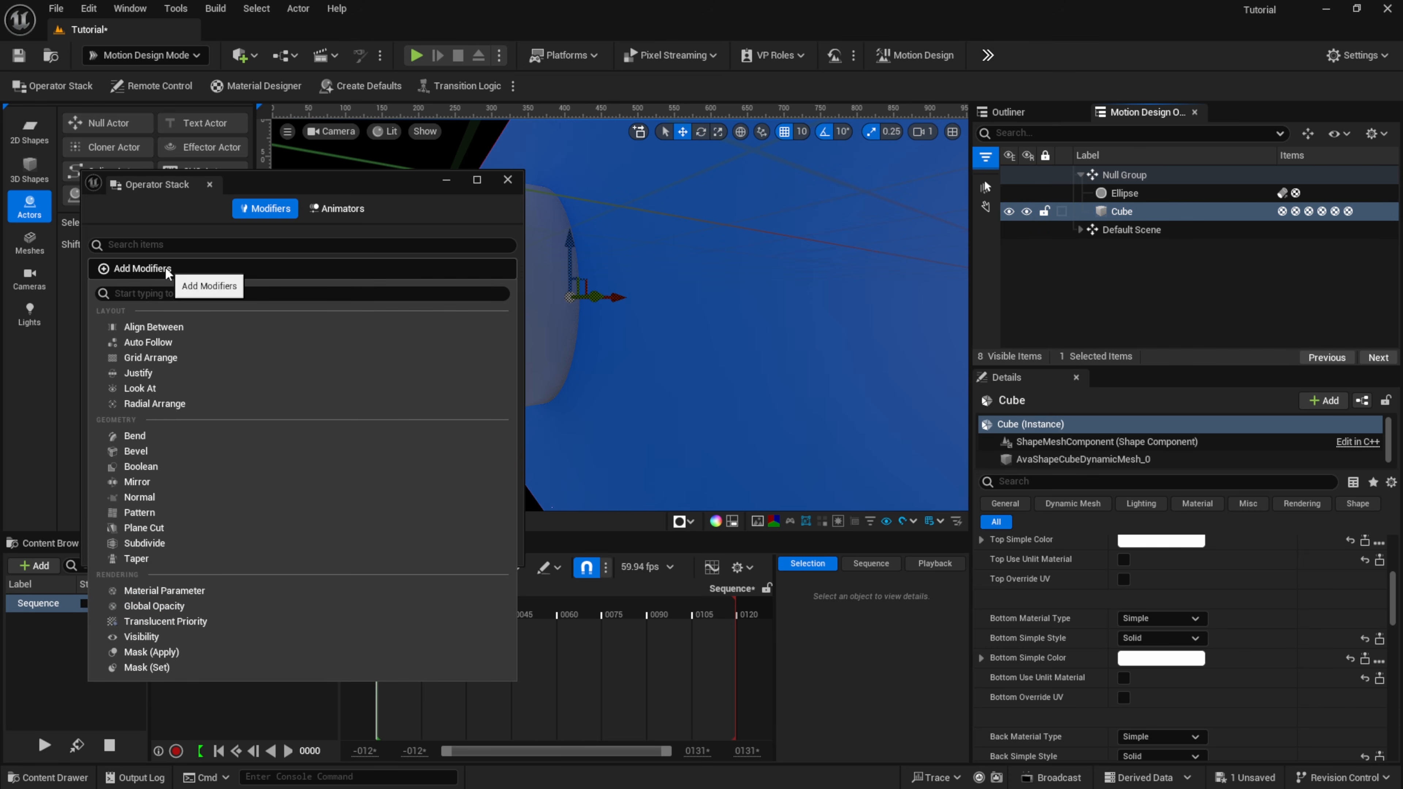
click(156, 468)
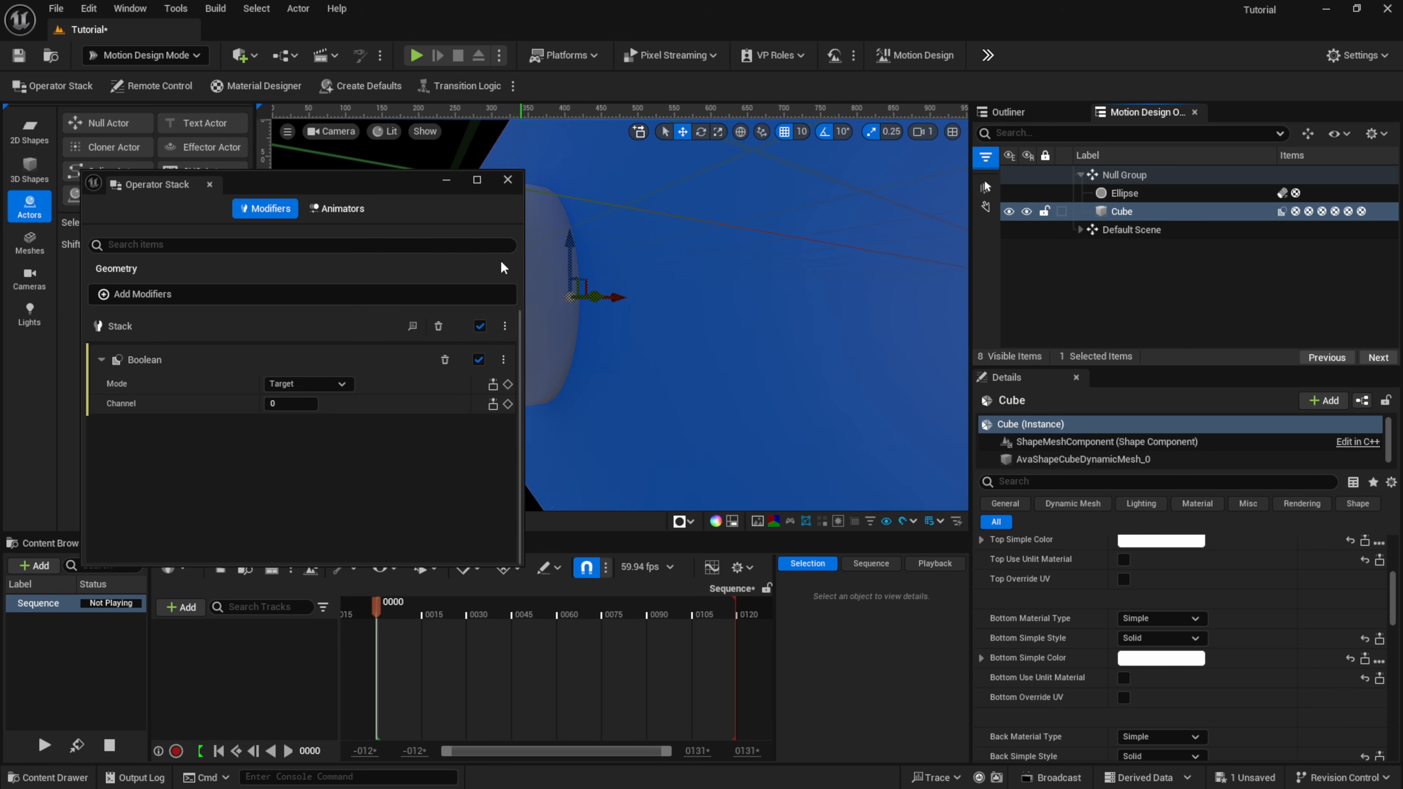
drag(383, 183, 345, 197)
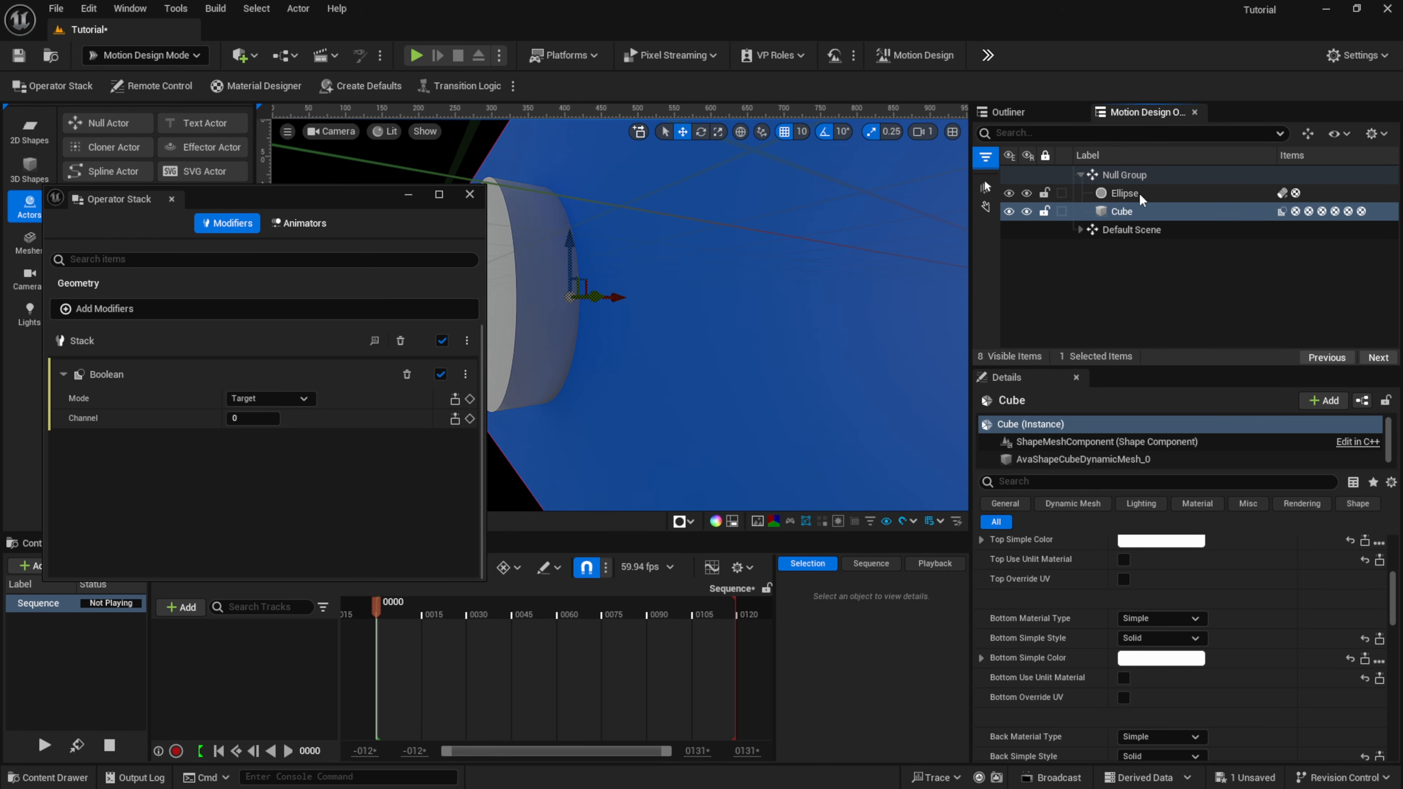
Step: Add a Boolean modifier to the ellipse and set its mode to Subtract to cut a round recess into the cube
click(1124, 193)
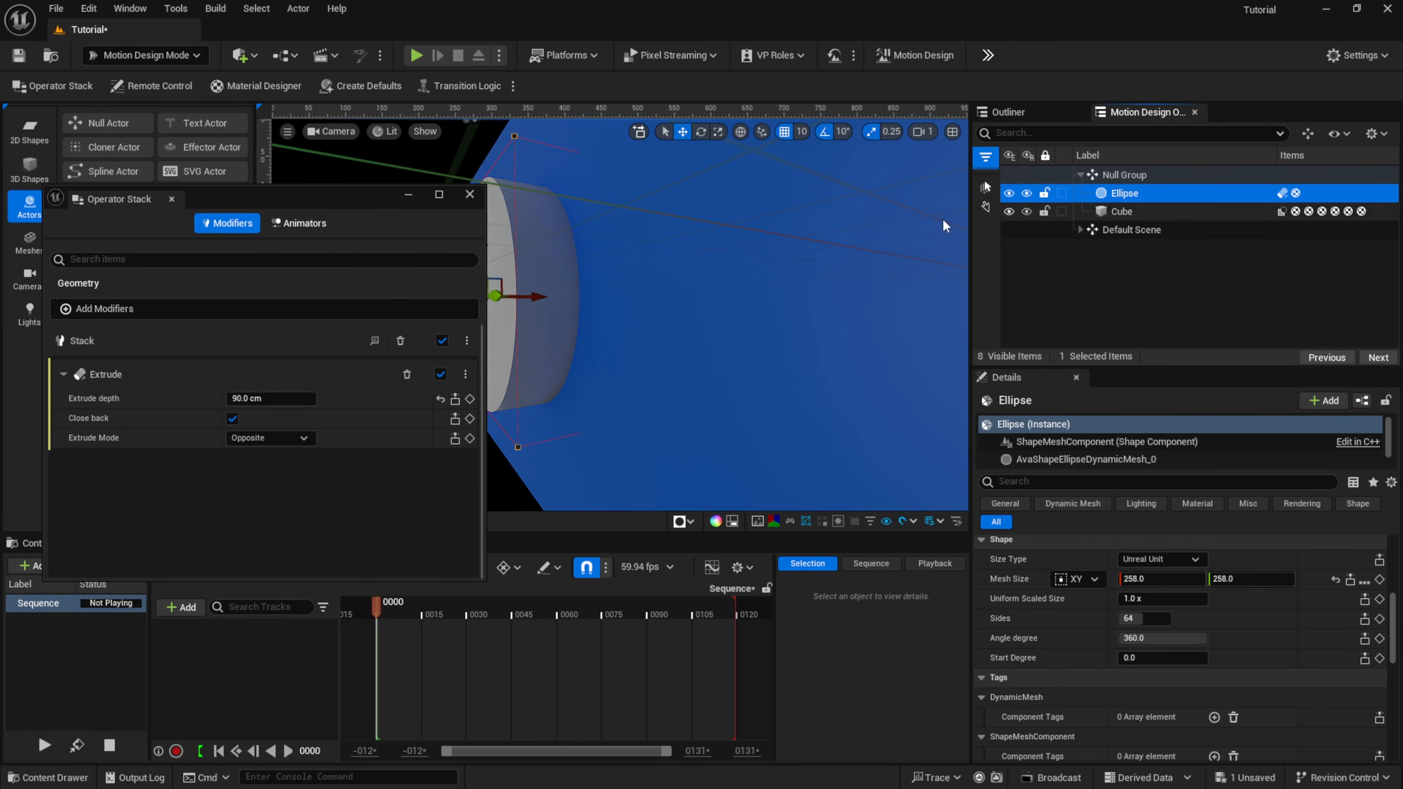
click(110, 312)
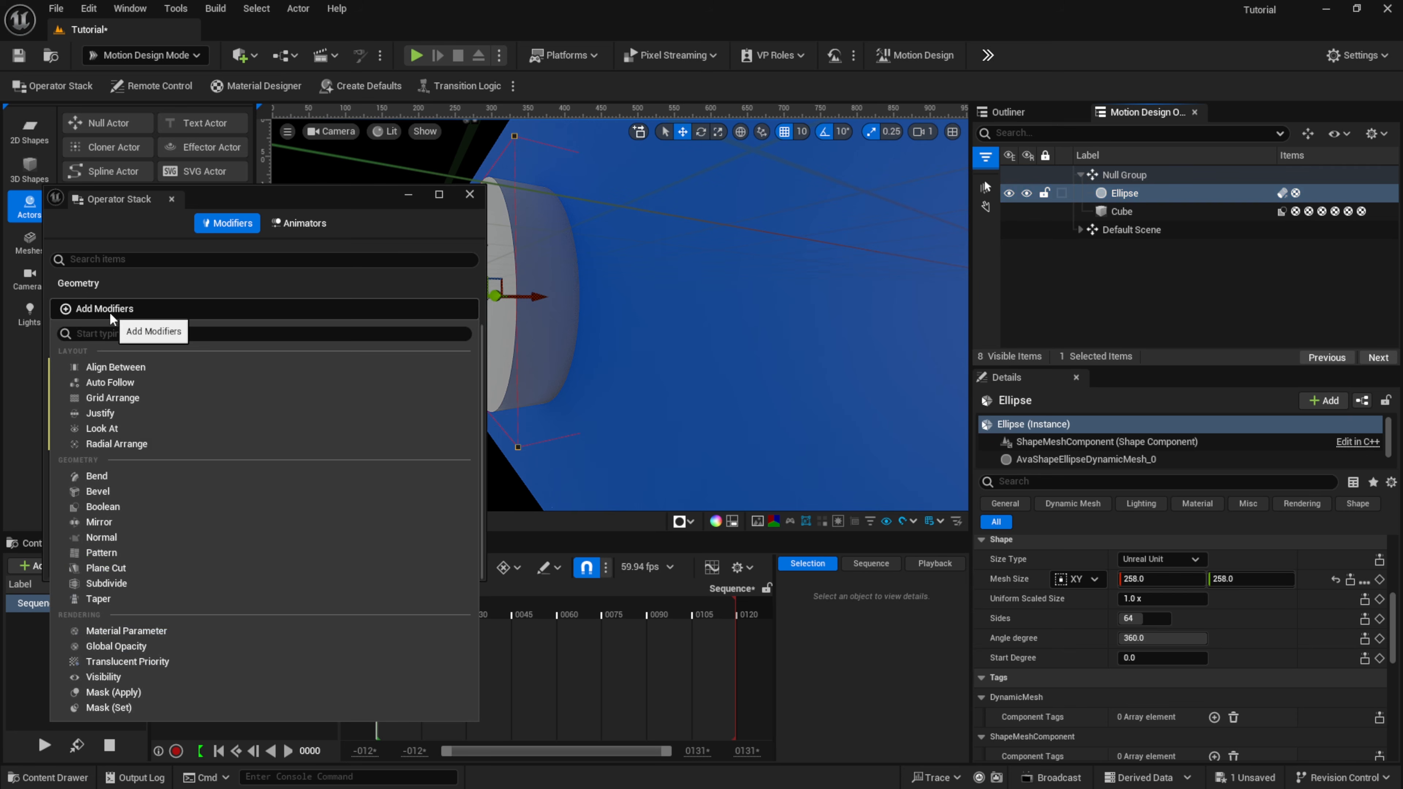
click(123, 500)
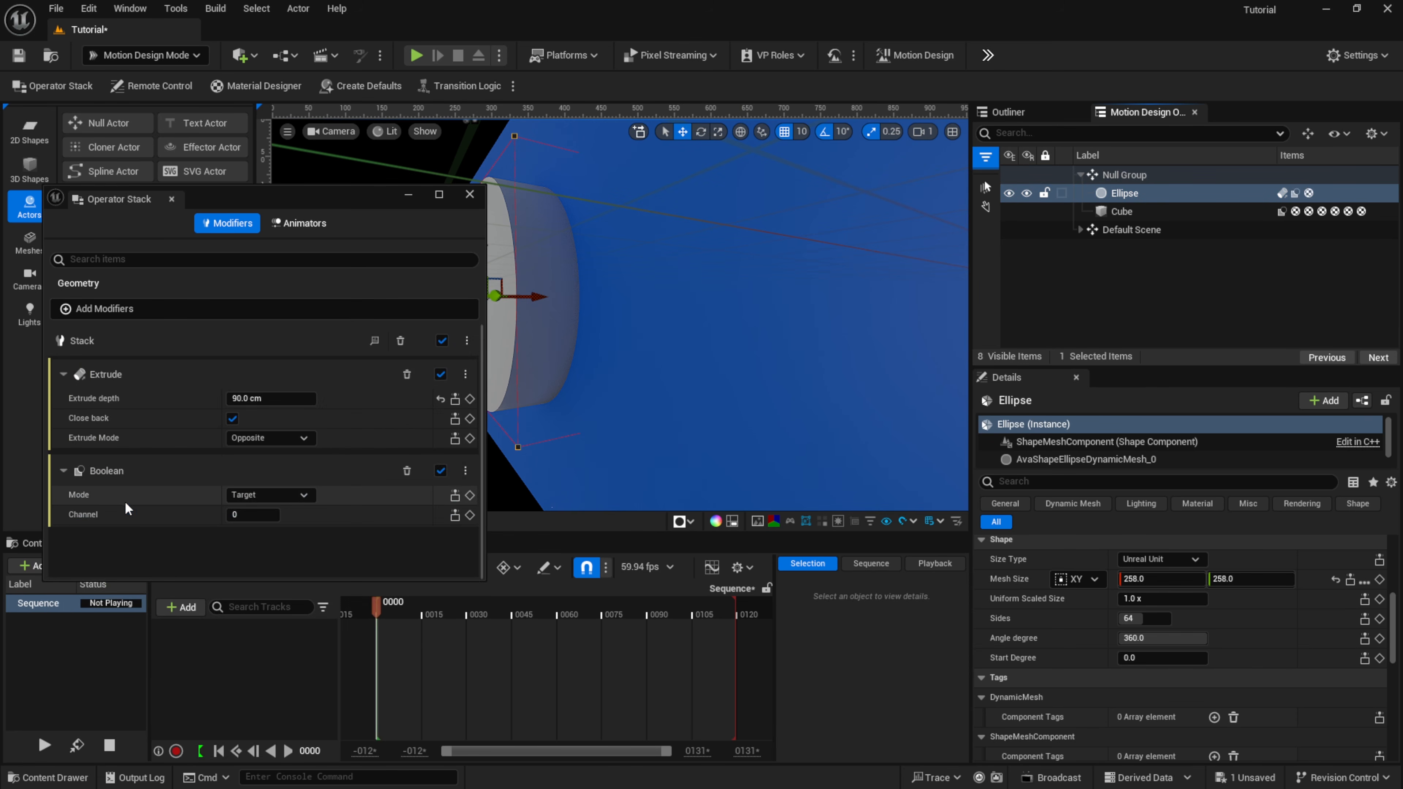
click(260, 495)
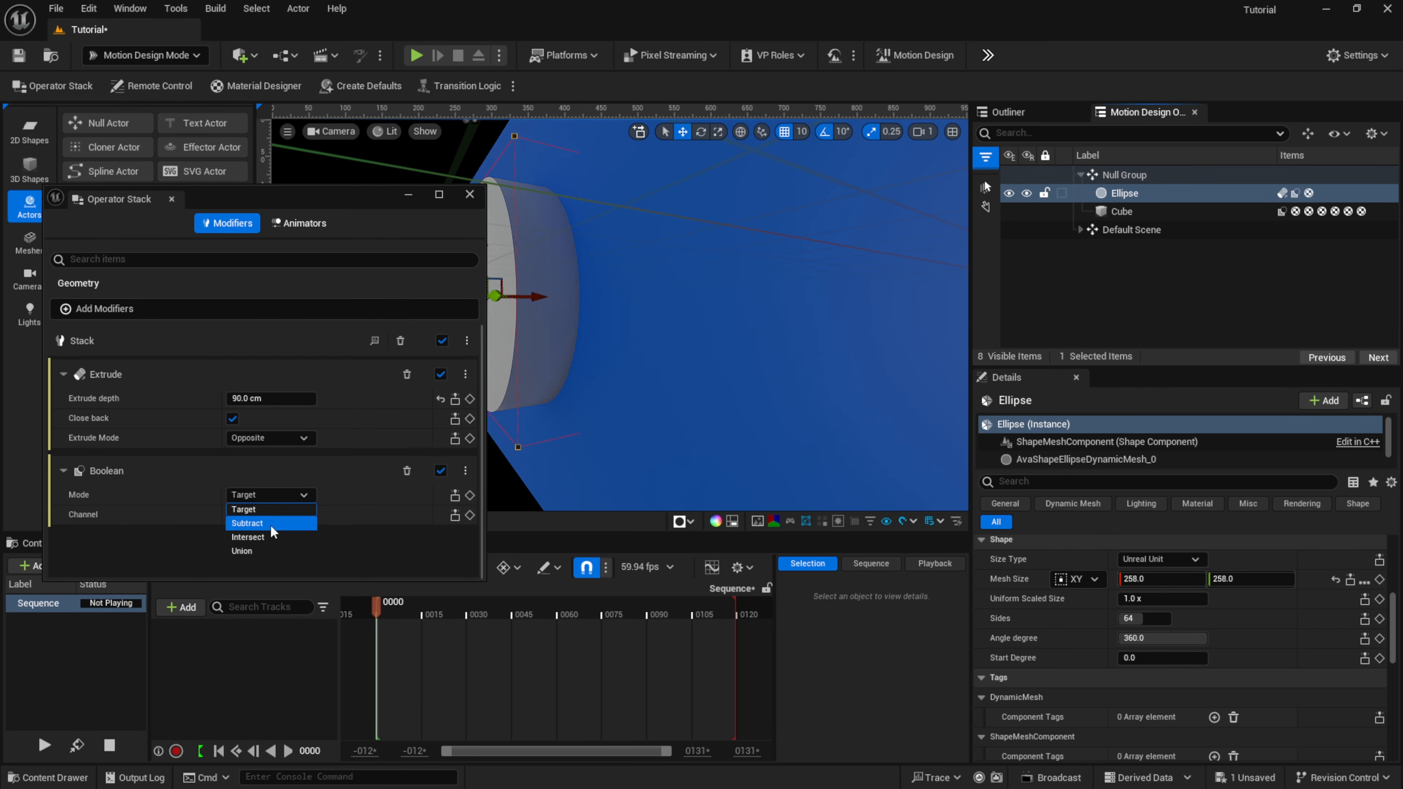
click(271, 524)
mouse_move(588, 329)
right_down()
mouse_move(630, 329)
mouse_move(589, 331)
right_up()
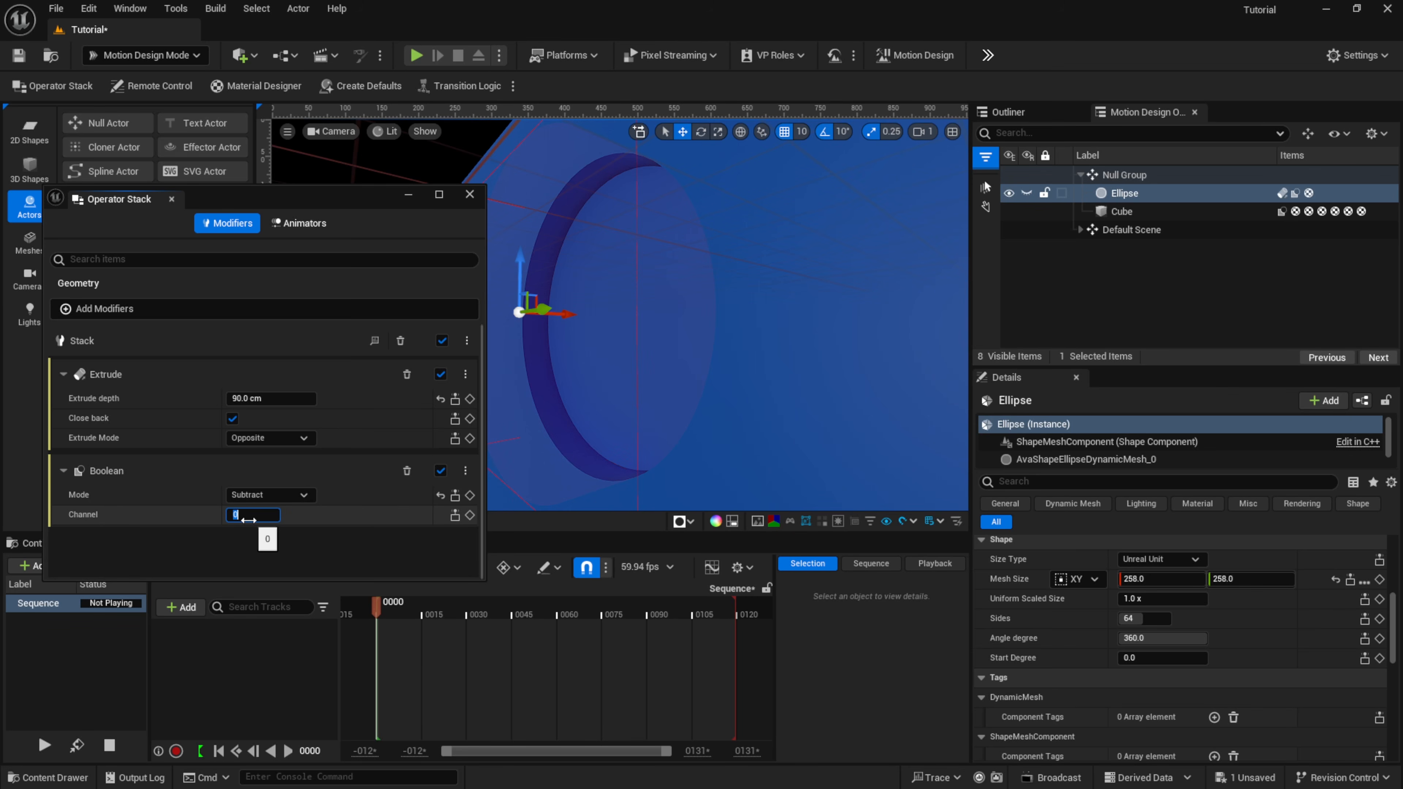
Step: Set the Boolean channel to 1 on both the ellipse and the cube
text(1)
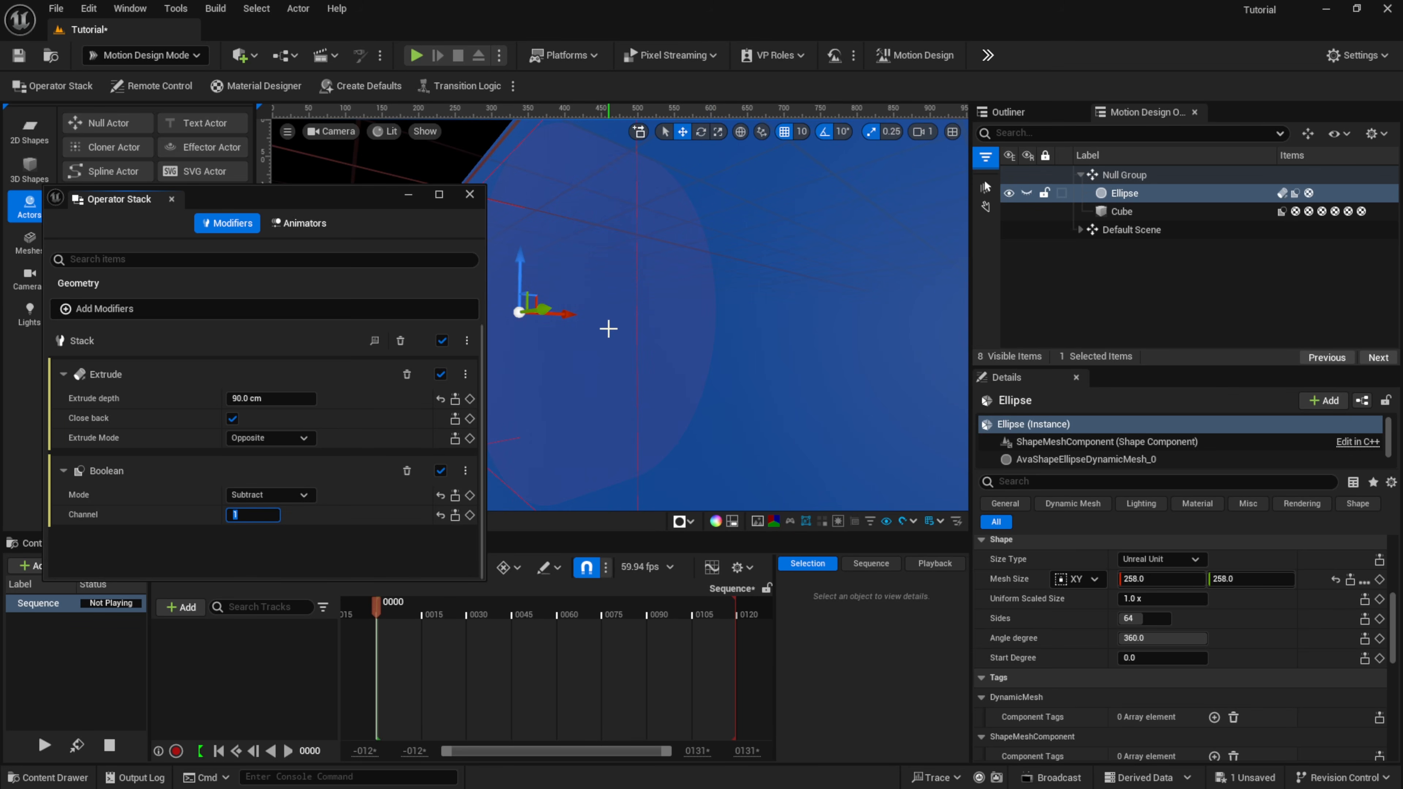
click(1122, 213)
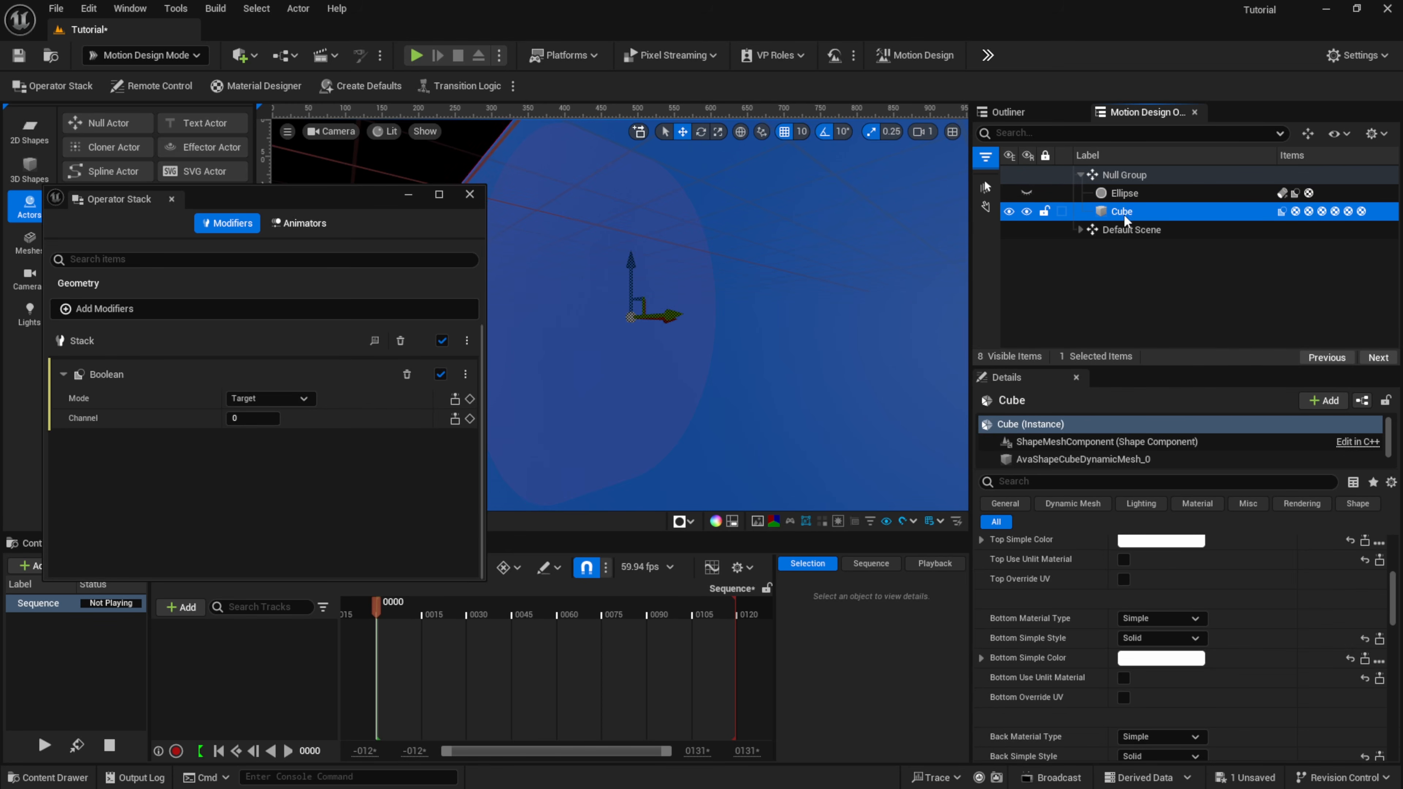
click(253, 419)
key(Return)
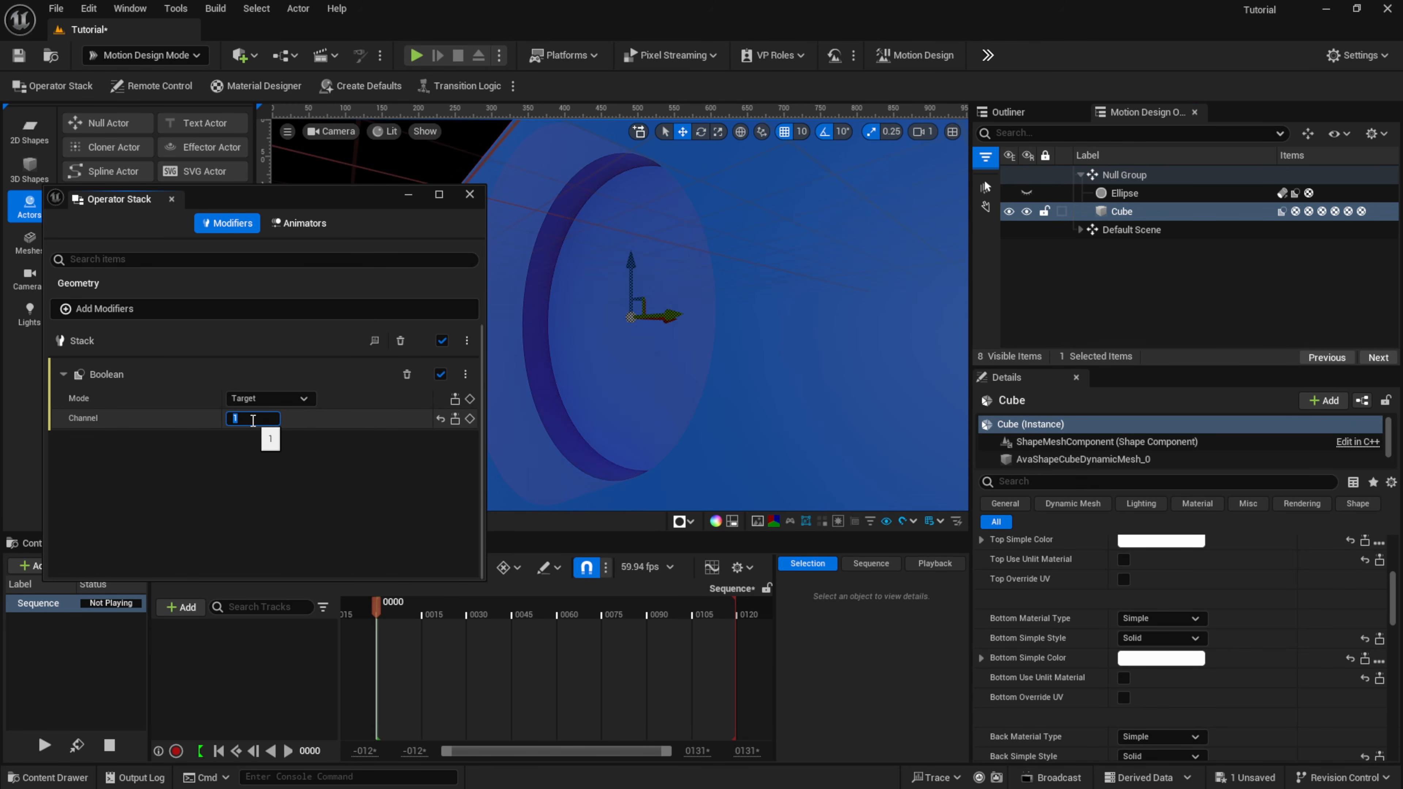
Step: Compare the Boolean mode and channel settings of the ellipse and the cube
click(1149, 198)
click(1141, 215)
click(1149, 199)
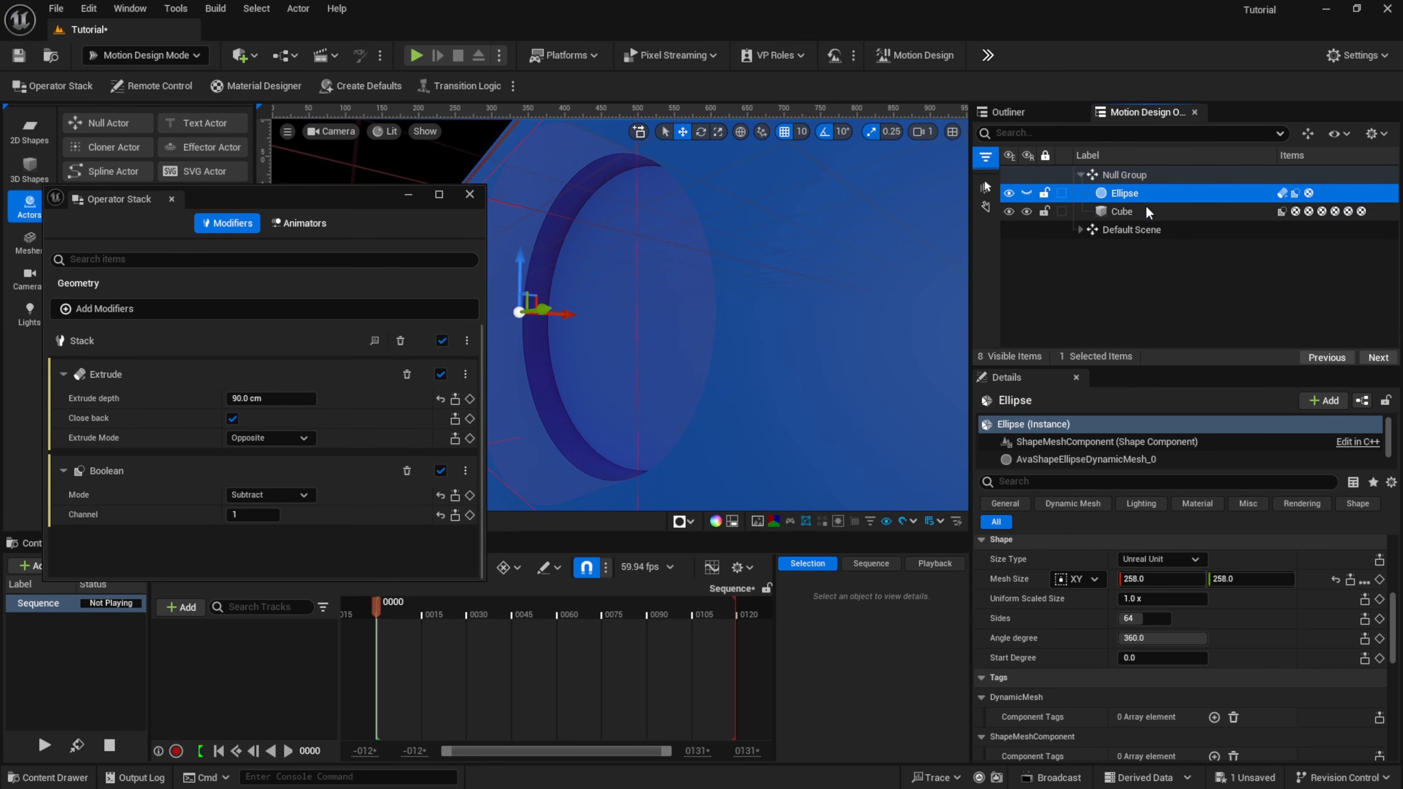
click(1143, 212)
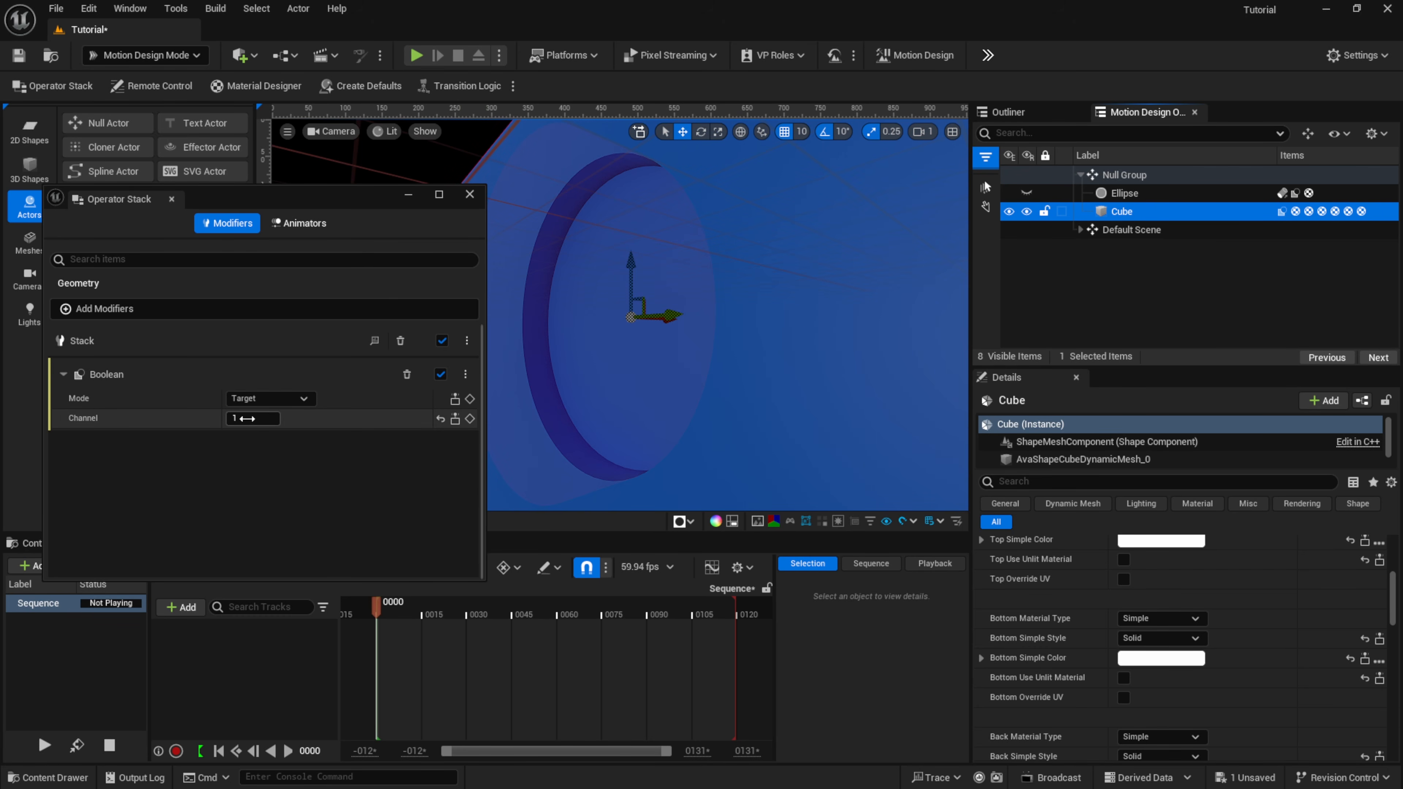
click(1127, 194)
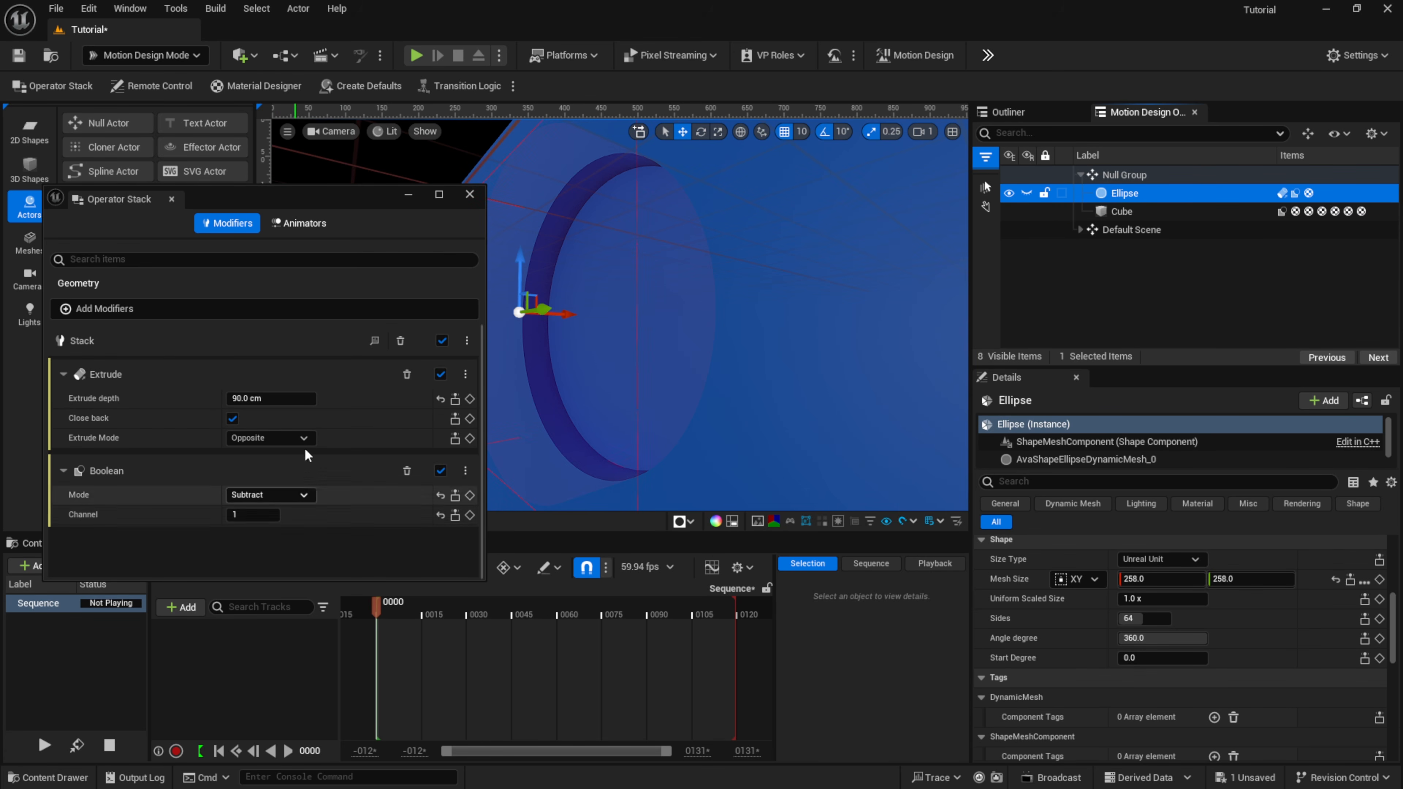
Step: Duplicate the ellipse and offset the copy sideways along the Y axis so that it partly overlaps the original
drag(359, 205, 334, 352)
click(1127, 194)
mouse_move(619, 305)
right_down()
mouse_move(635, 306)
mouse_move(619, 305)
right_up()
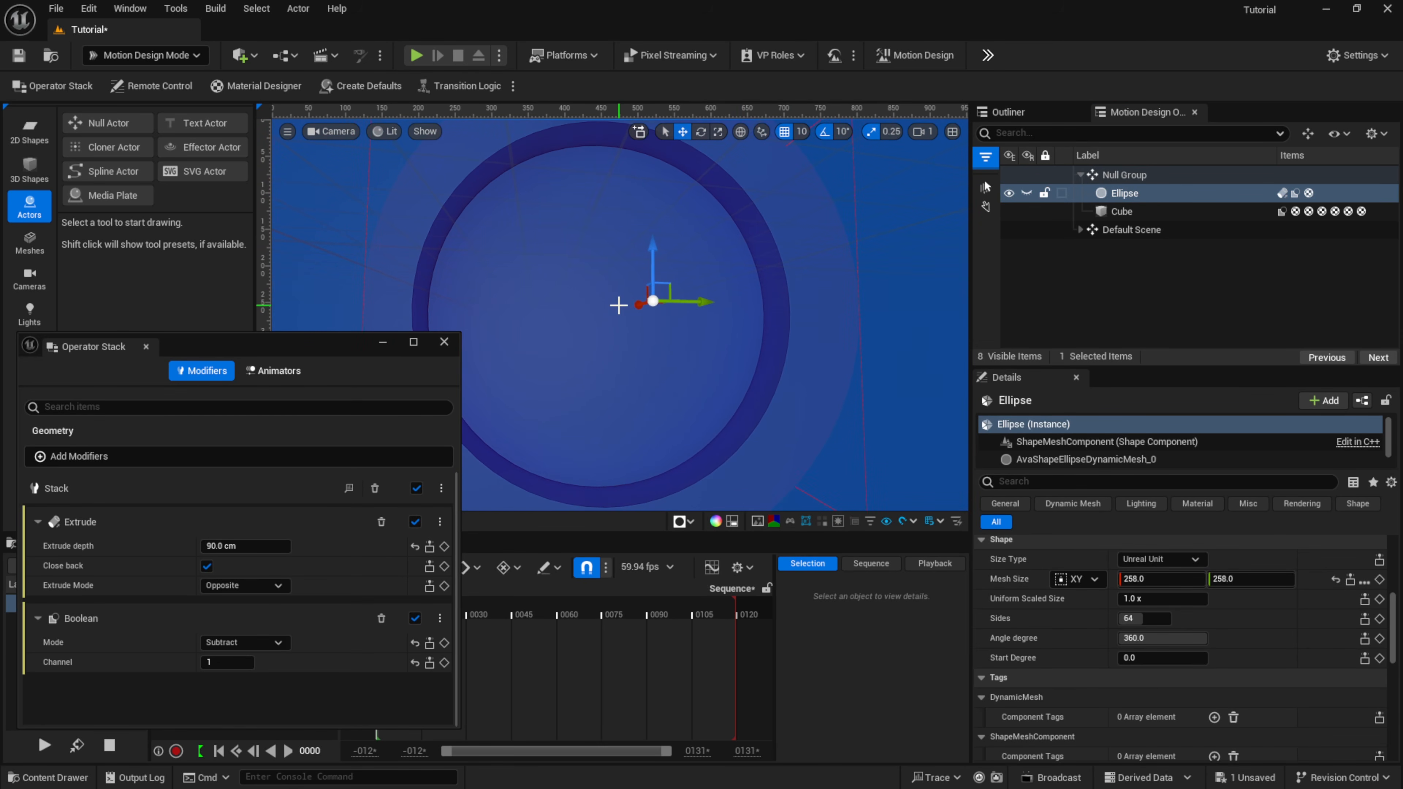
alt+drag(706, 302, 754, 299)
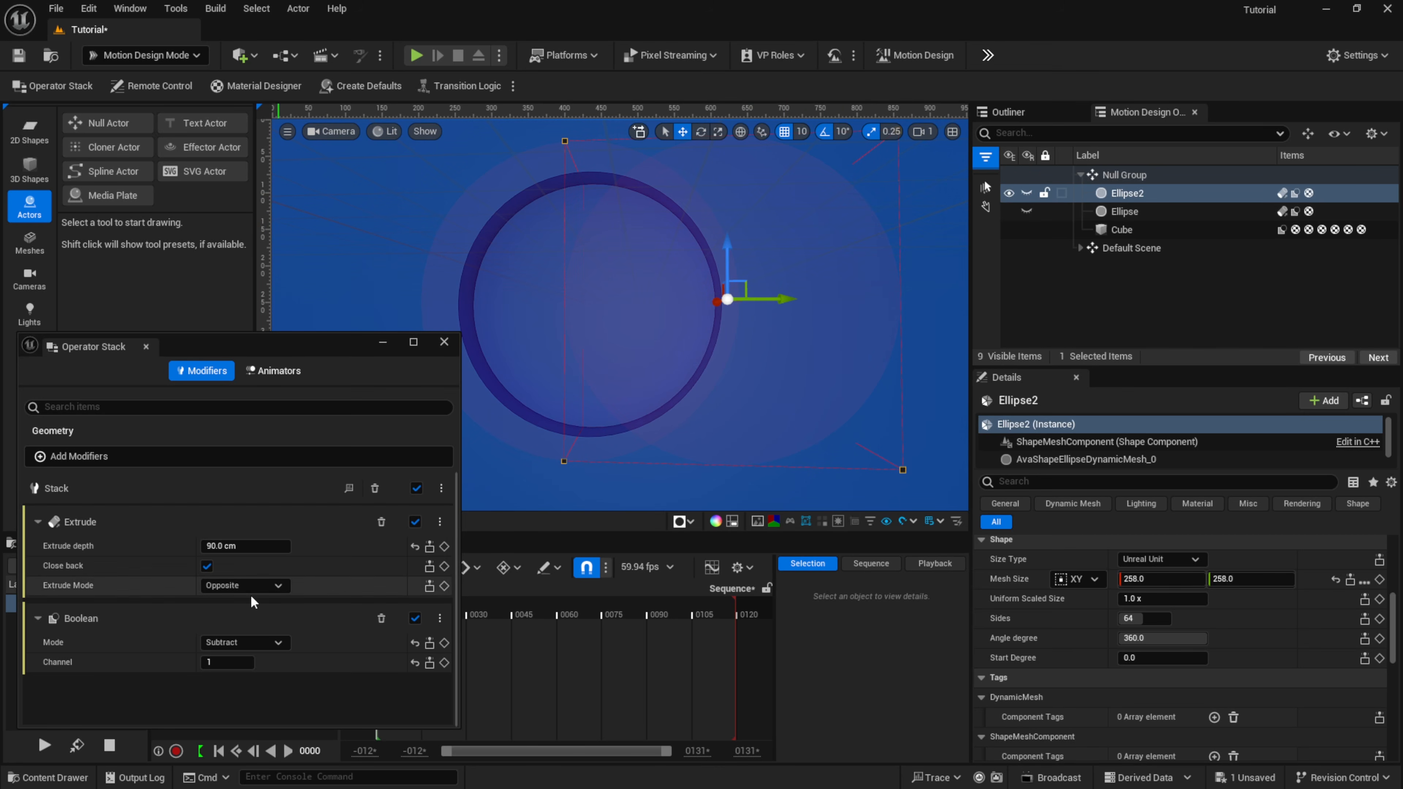
Step: Set the duplicated ellipse's Boolean channel to 1 so that it also cuts into the cube
click(230, 668)
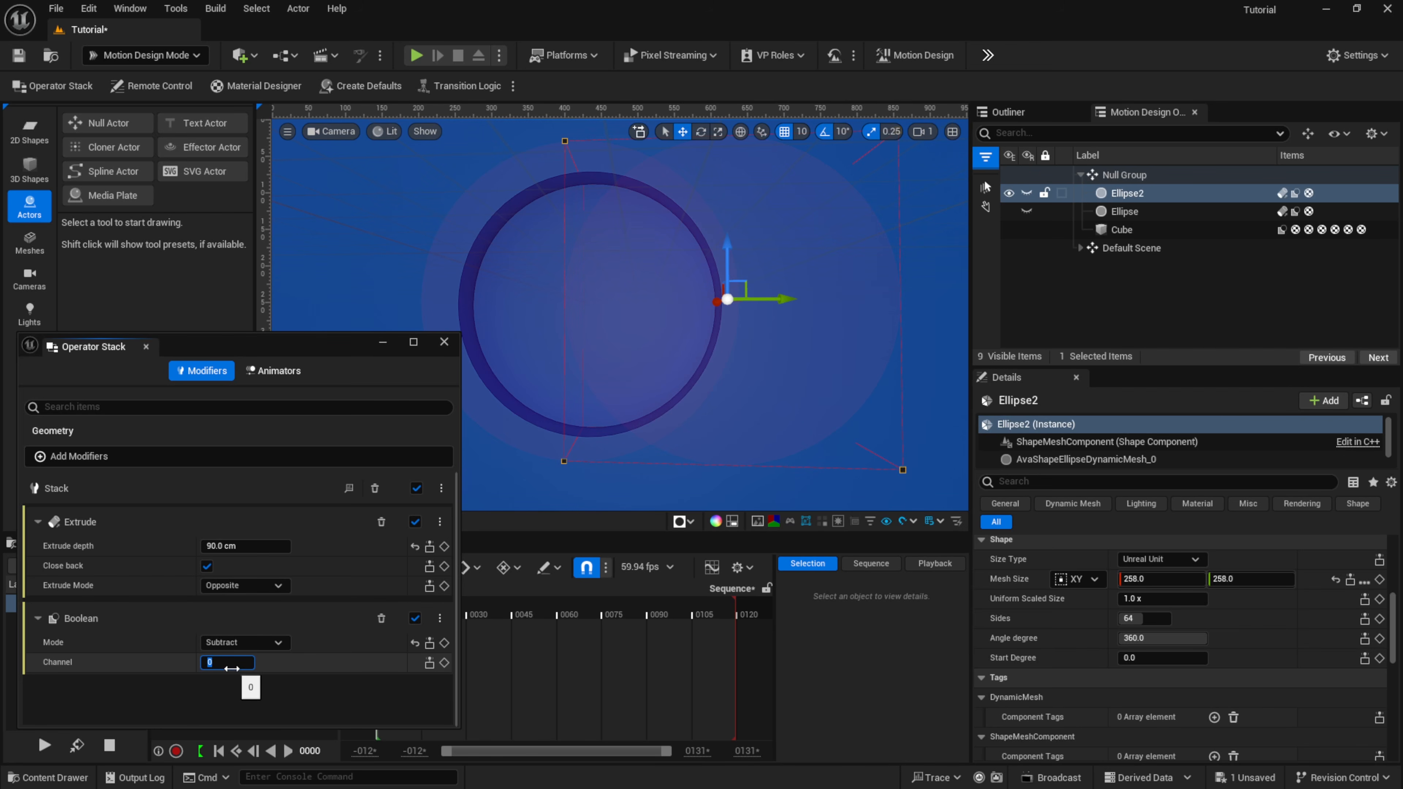
text(1)
key(Return)
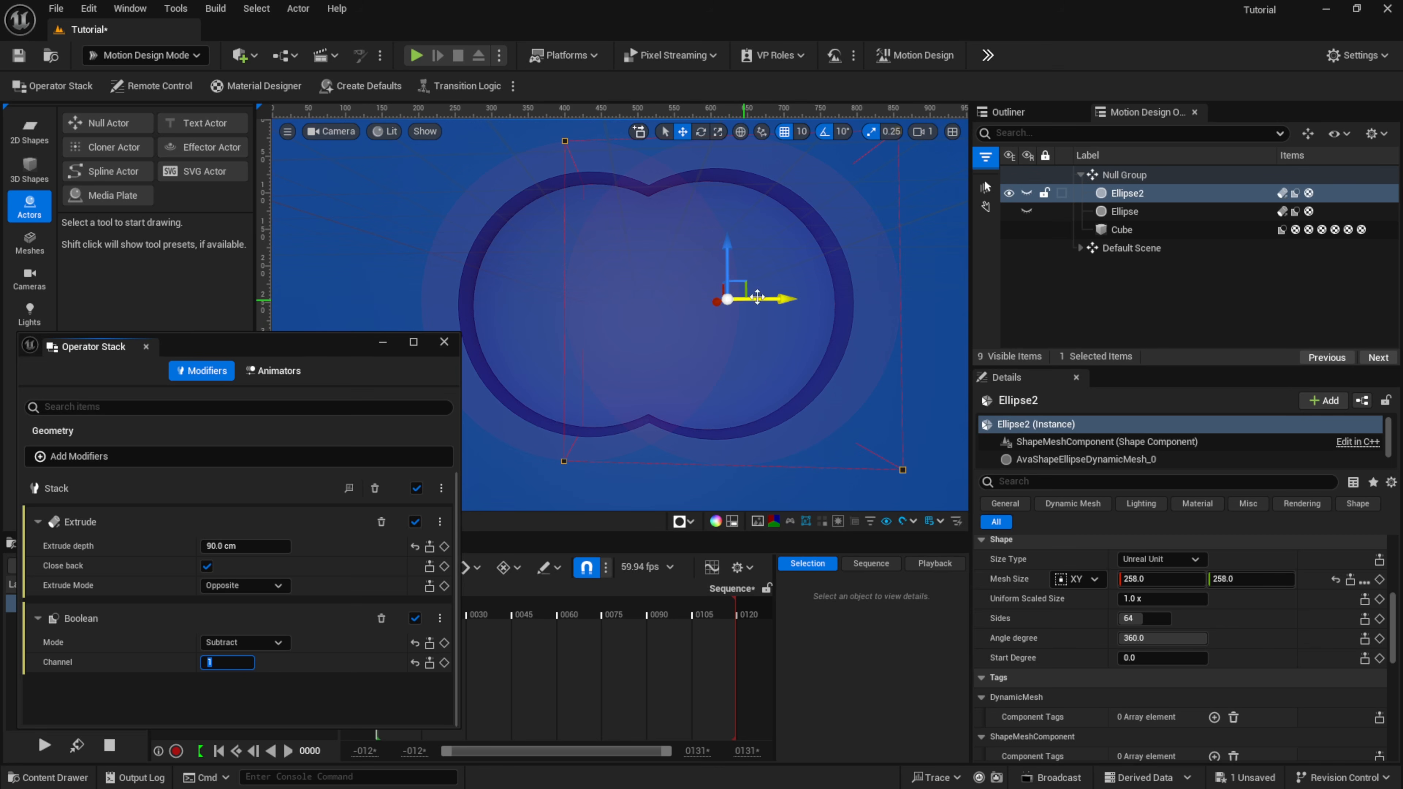
Step: Set the duplicated ellipse's Boolean channel to 2, then select the cube
click(241, 695)
mouse_move(784, 302)
mouse_down()
mouse_move(879, 304)
mouse_move(754, 303)
mouse_move(780, 303)
mouse_up()
click(225, 659)
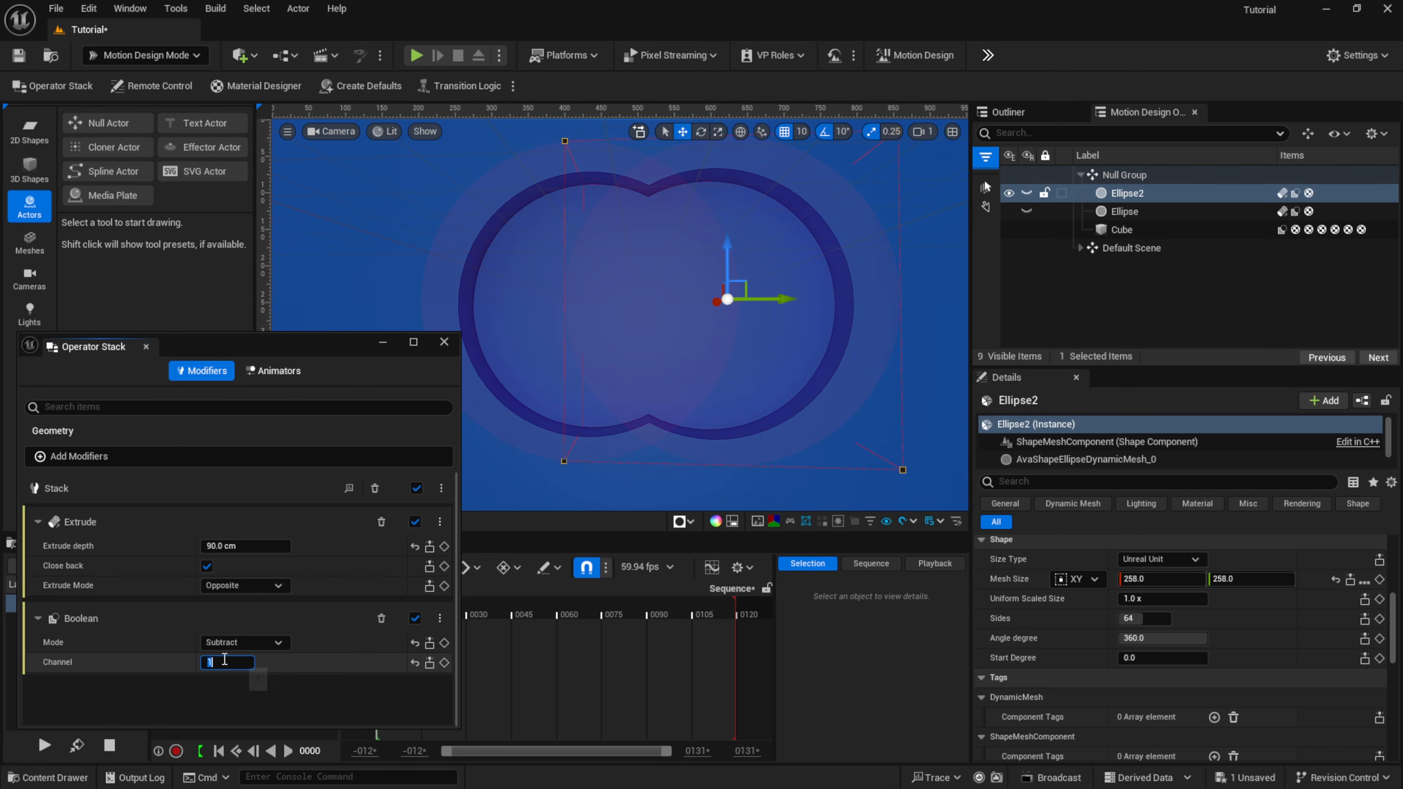
text(2)
key(Return)
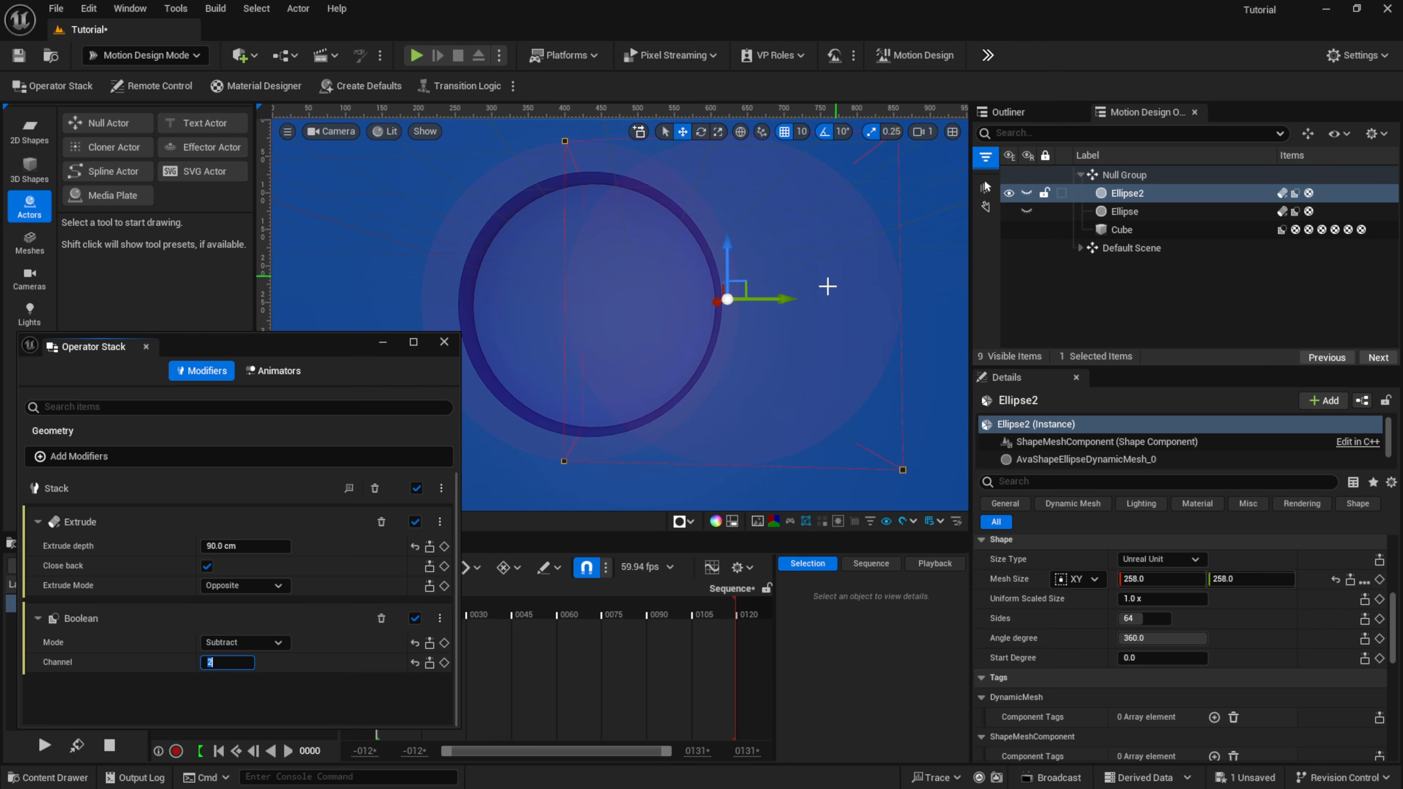
click(1144, 231)
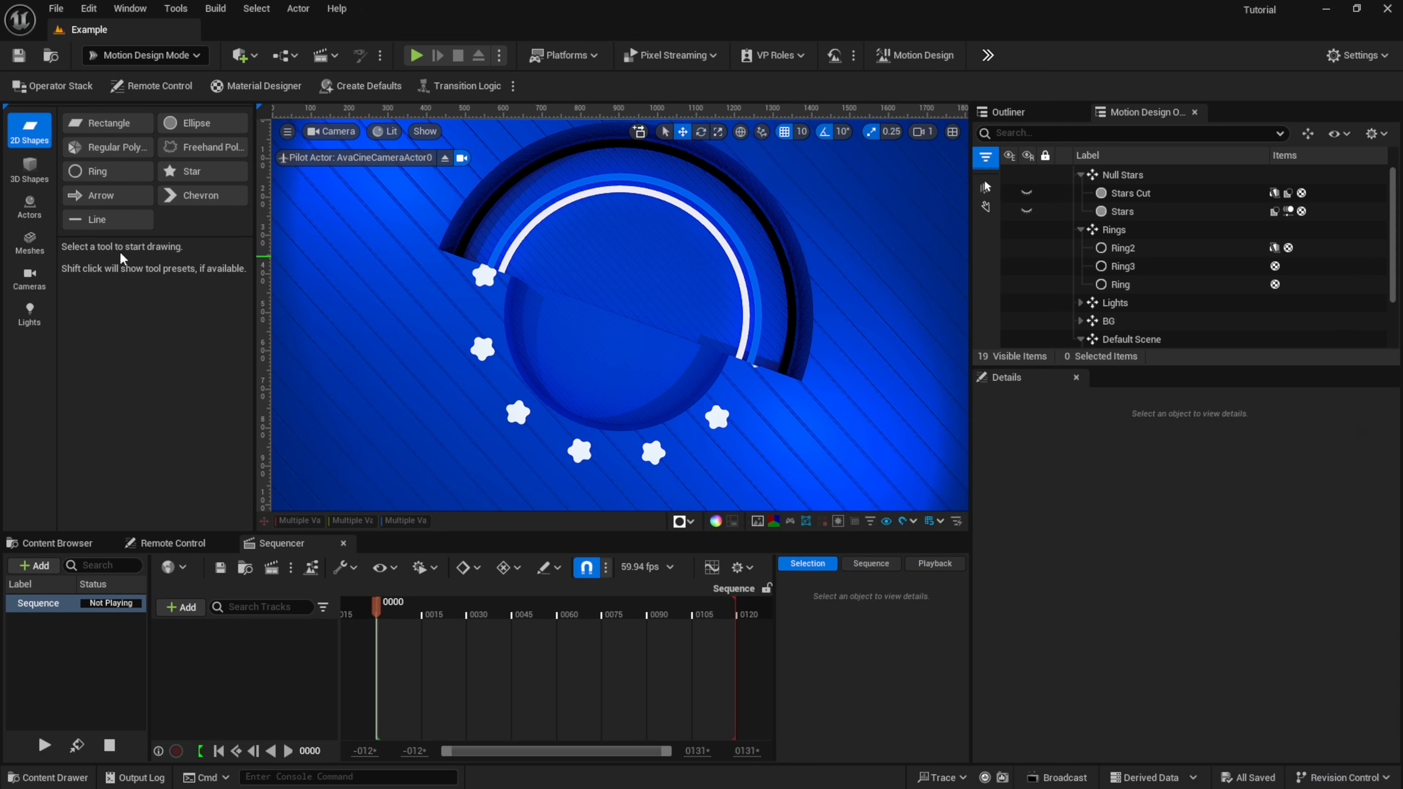
Step: Create a 2D ring at the default size in the scene and set its X location to -344 to bring it forward
double_click(109, 171)
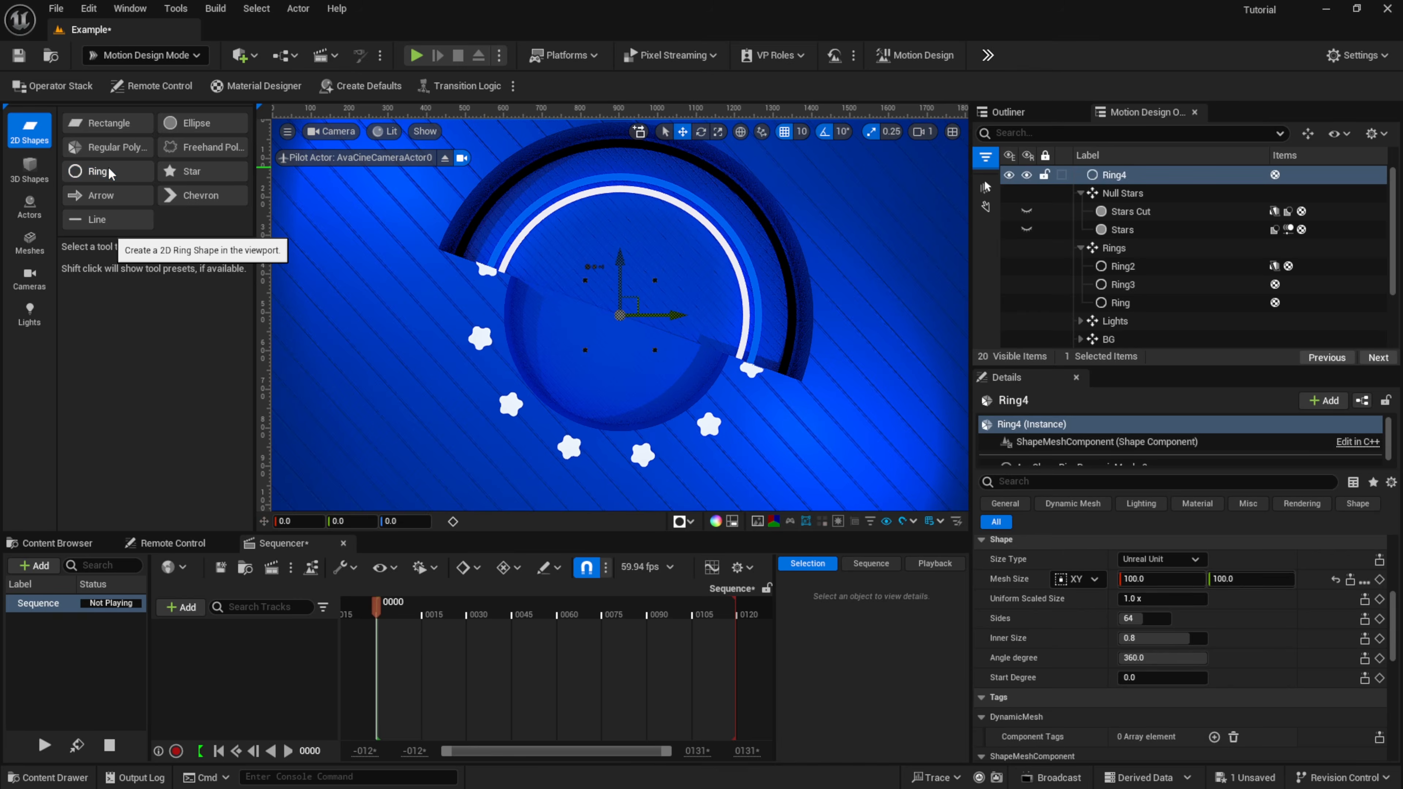
scroll(1158, 614, up, 3)
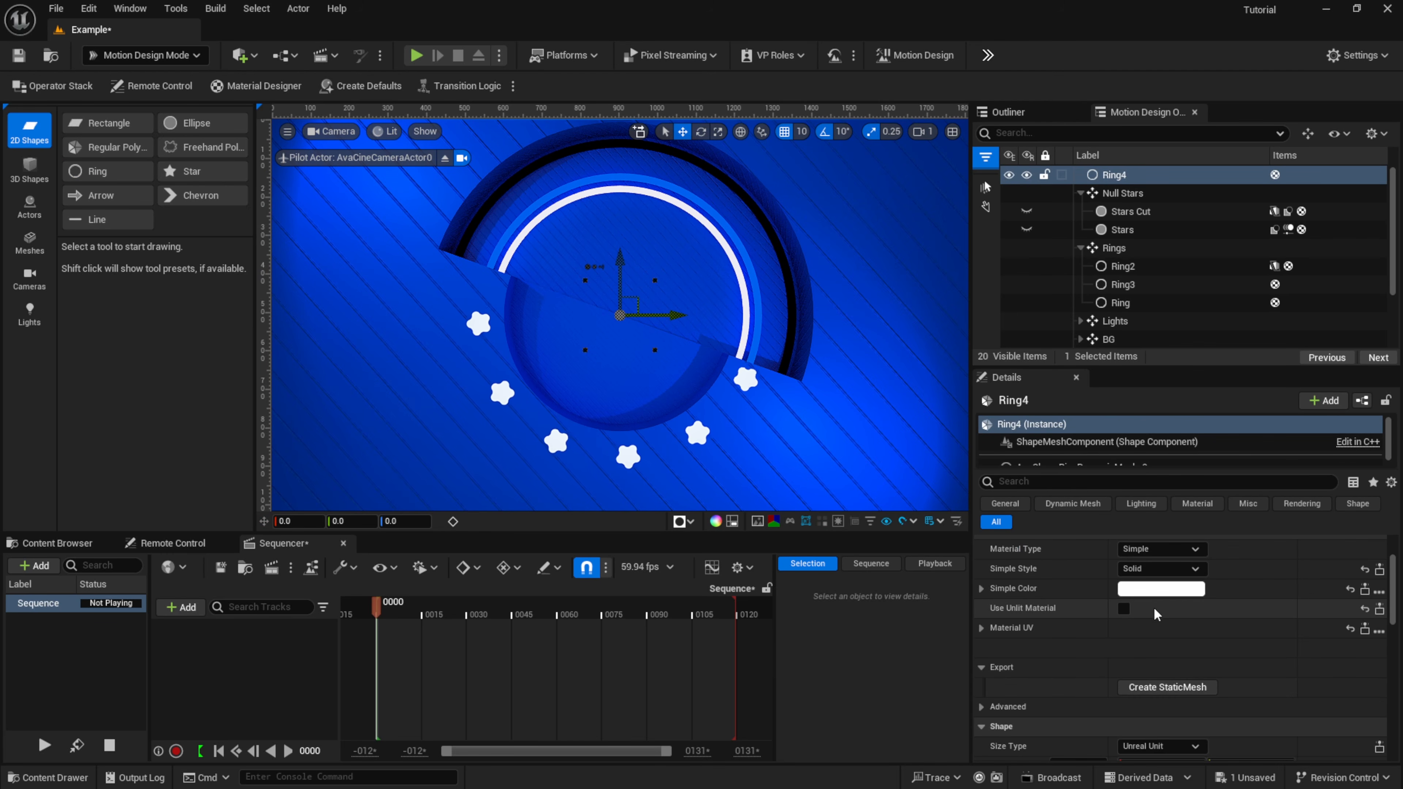
scroll(1157, 615, up, 3)
click(1141, 565)
text(-20)
key(Return)
drag(1141, 564, 962, 564)
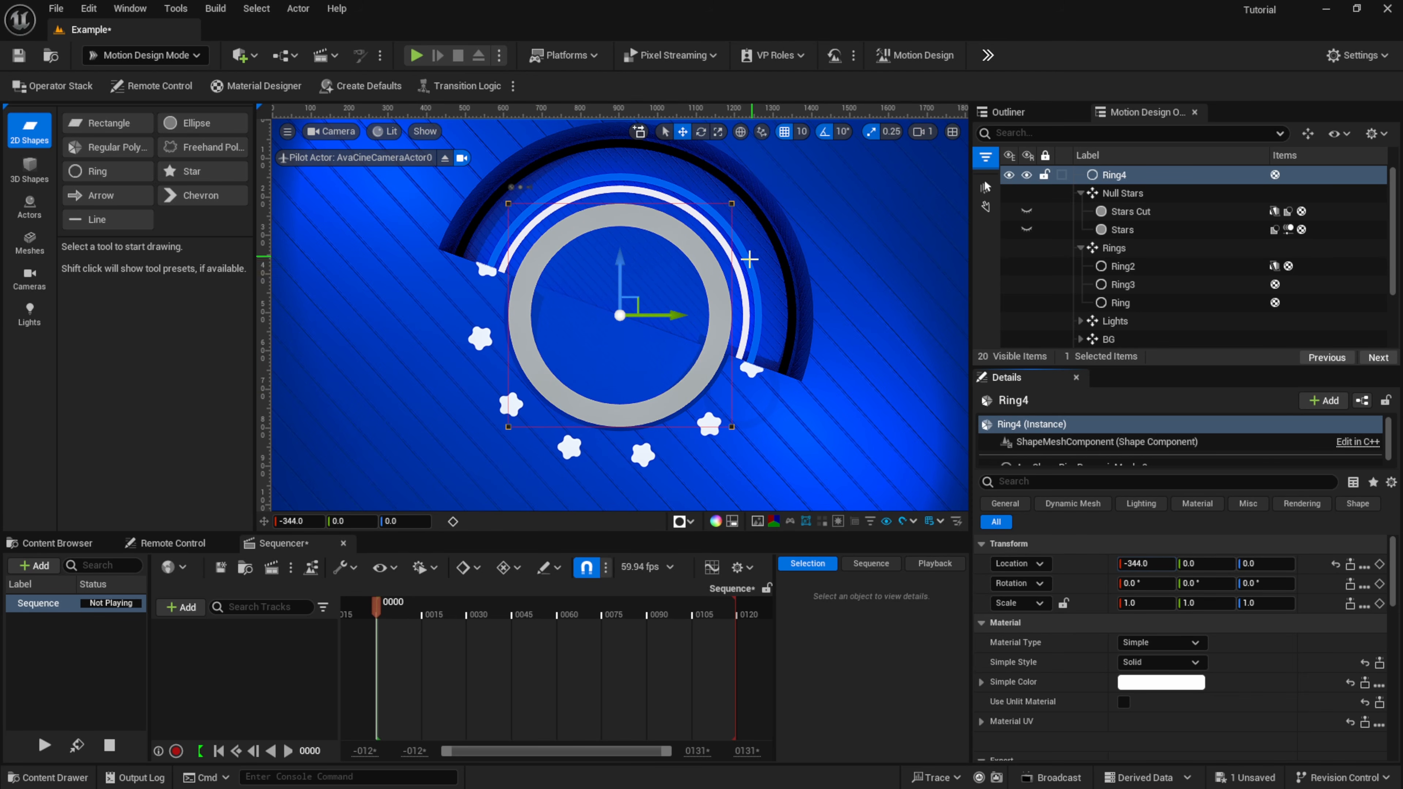
Step: Add a Plane Cut modifier to the new ring, with the plane's first rotation value at about 19.7° and its origin at 0
click(51, 89)
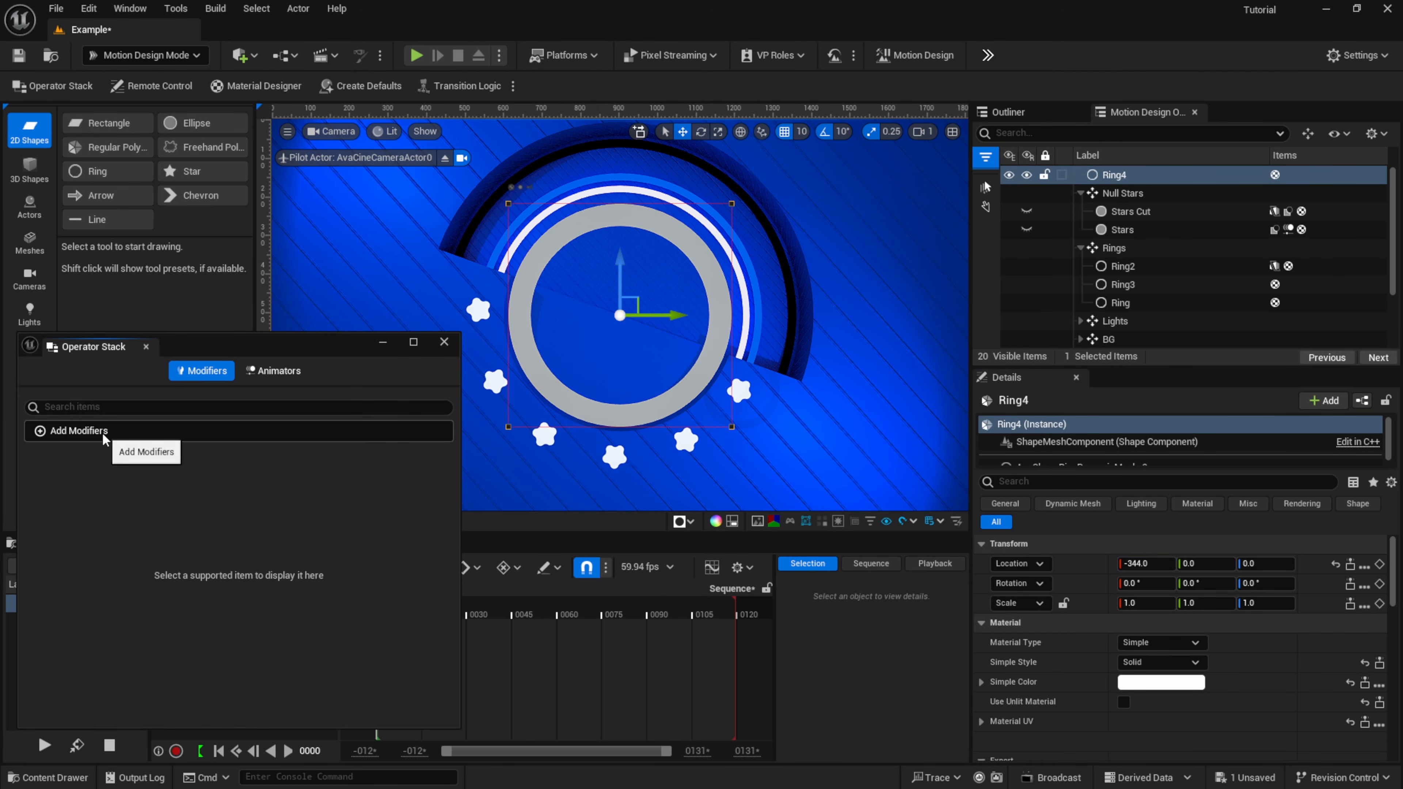
click(77, 431)
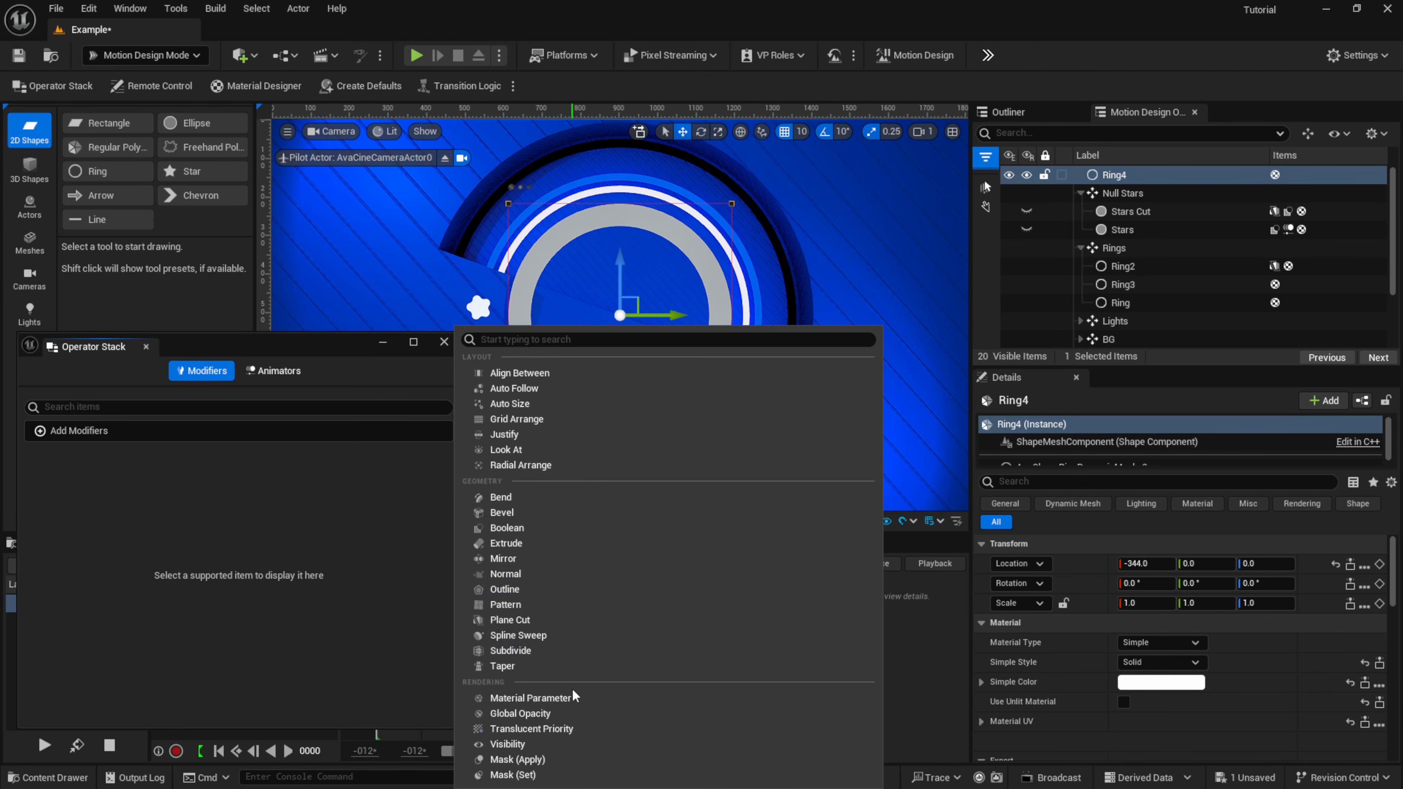
click(520, 623)
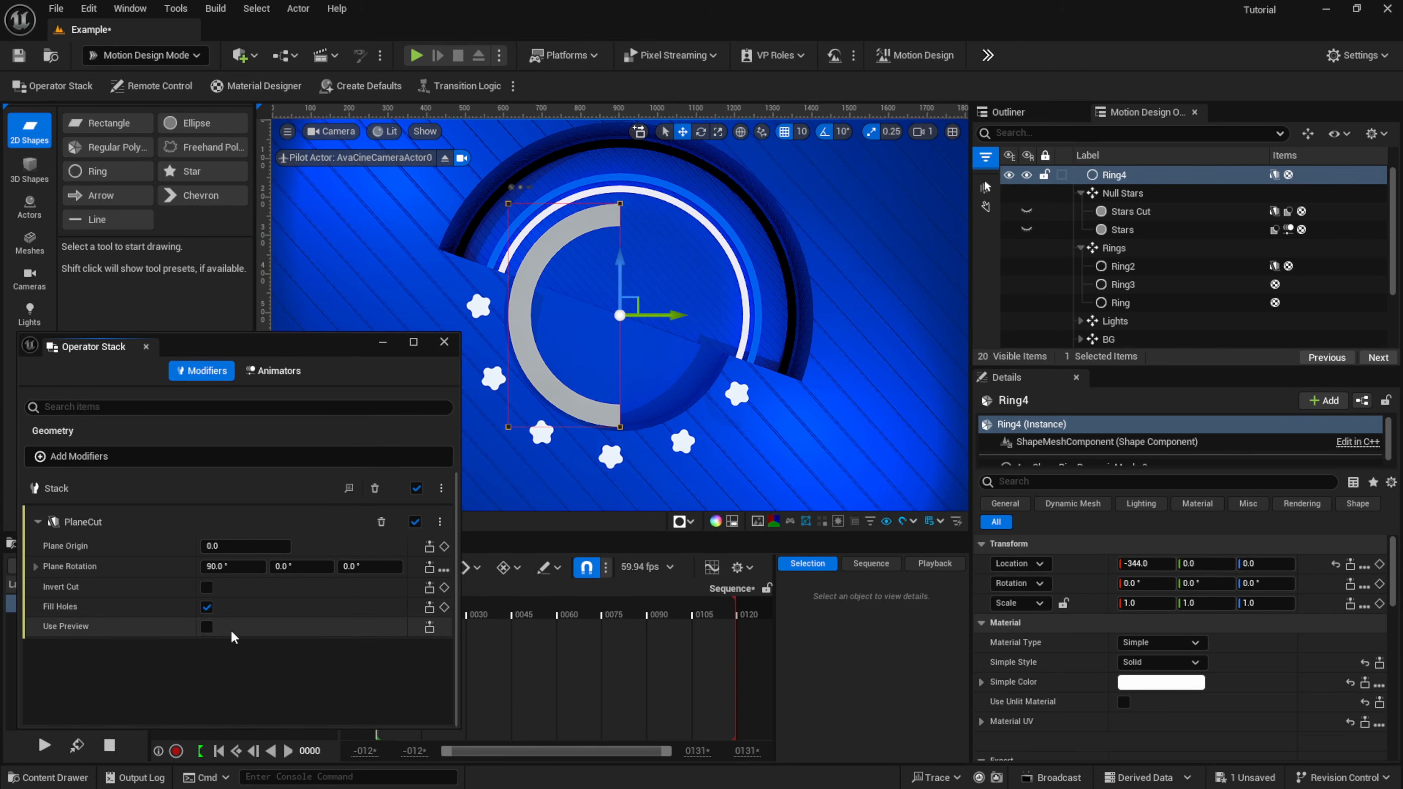
drag(232, 566, 65, 559)
drag(244, 551, 255, 551)
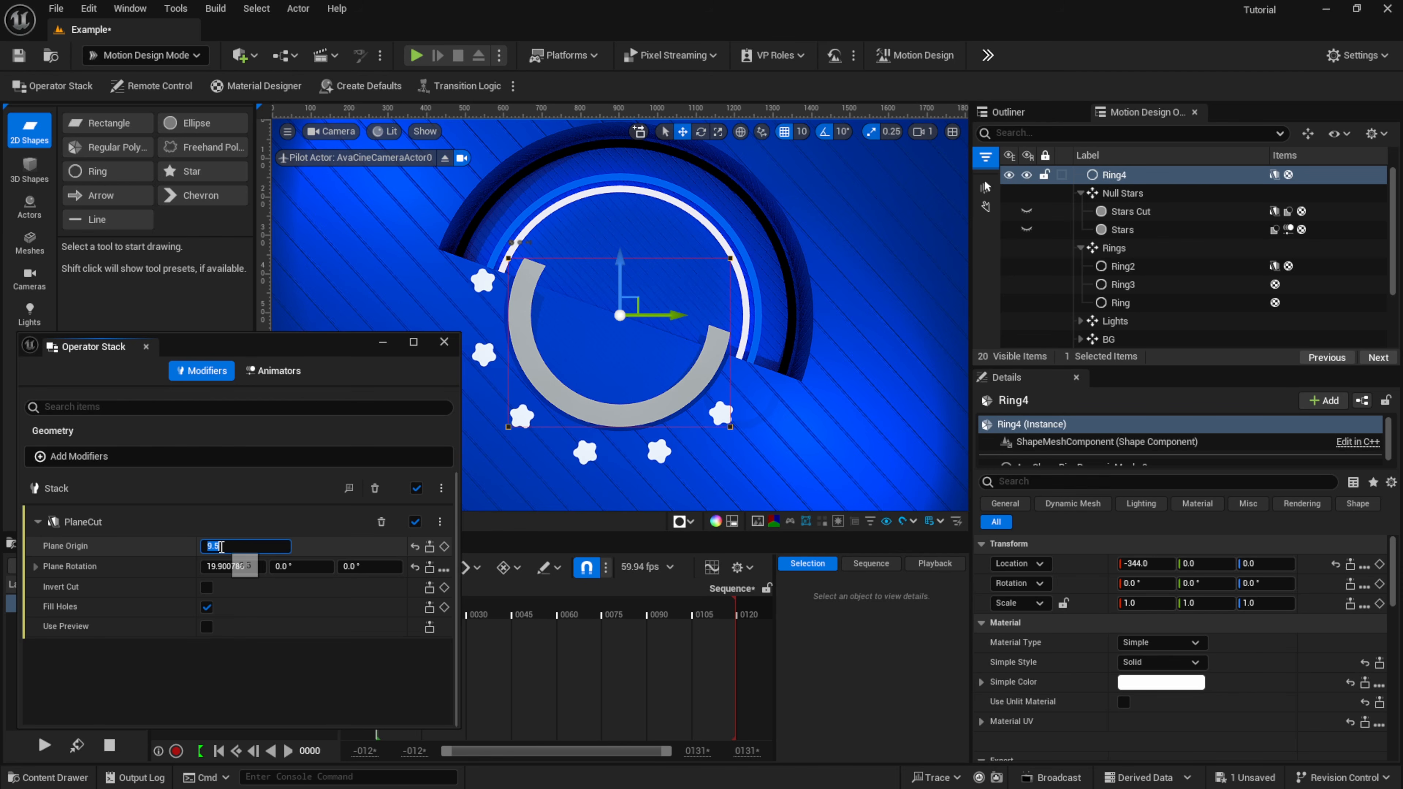
drag(227, 566, 240, 566)
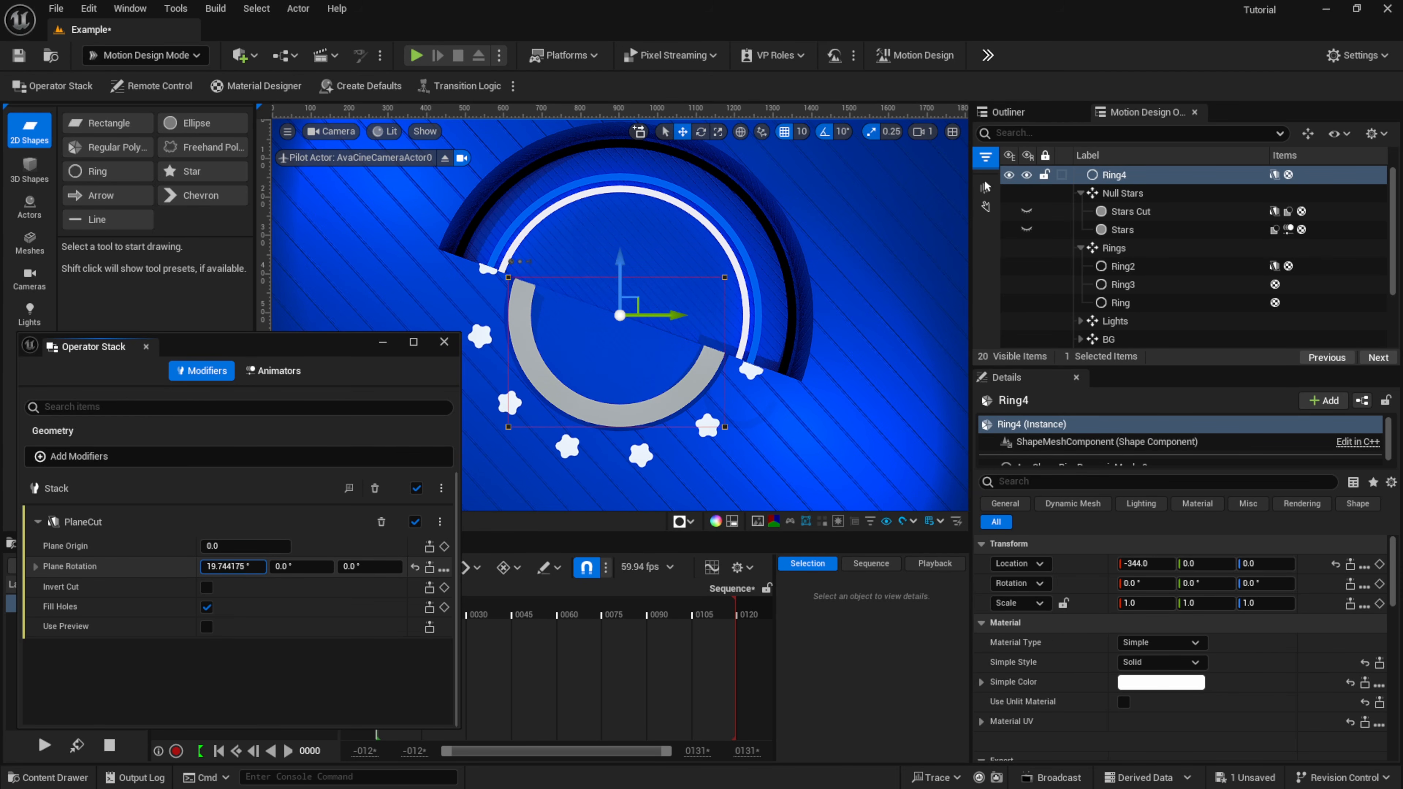